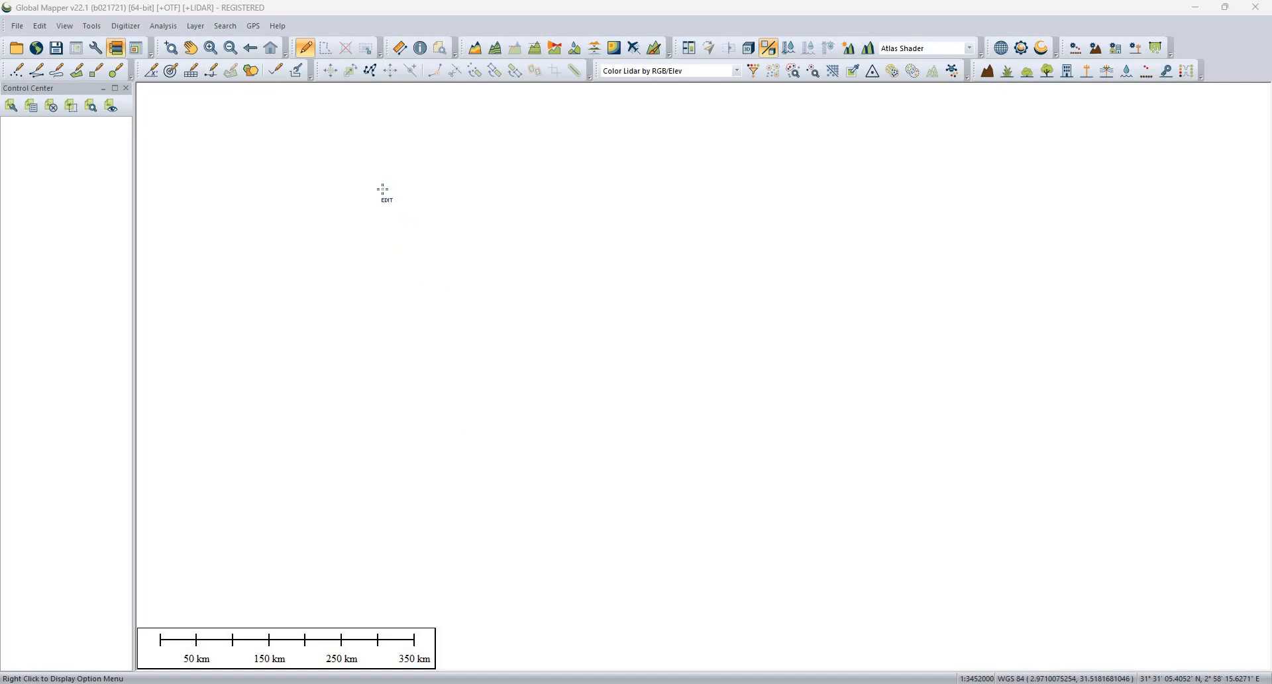
Draw a four-sided area feature with a perimeter of about 1,207 km in the middle of the empty map
{"action": "right_click", "coordinate": [508, 228]}
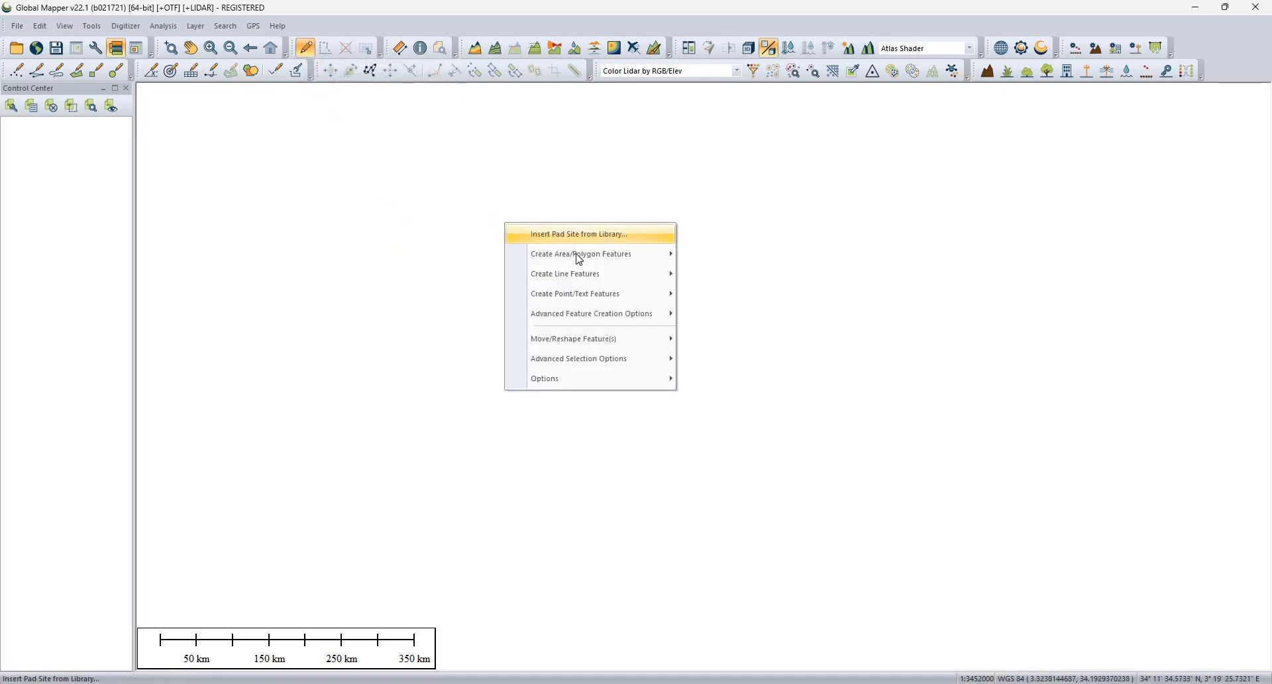
{"action": "mouse_move", "coordinate": [580, 258]}
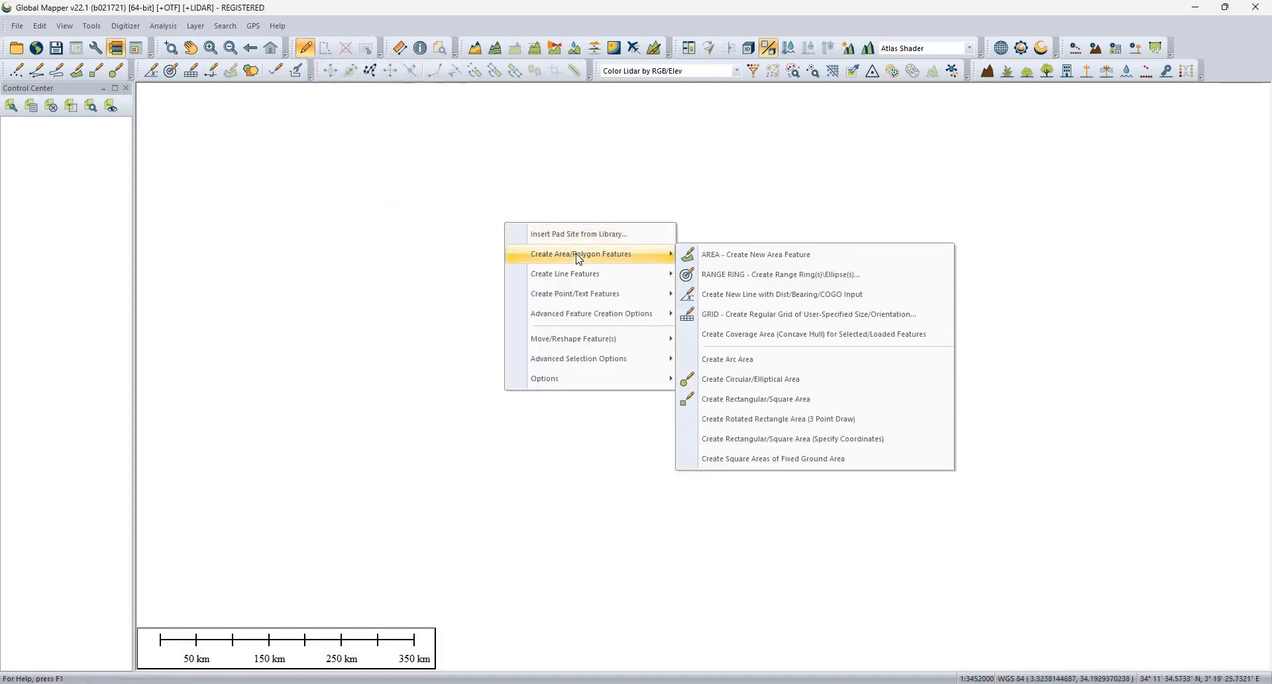
{"action": "left_click", "coordinate": [706, 255]}
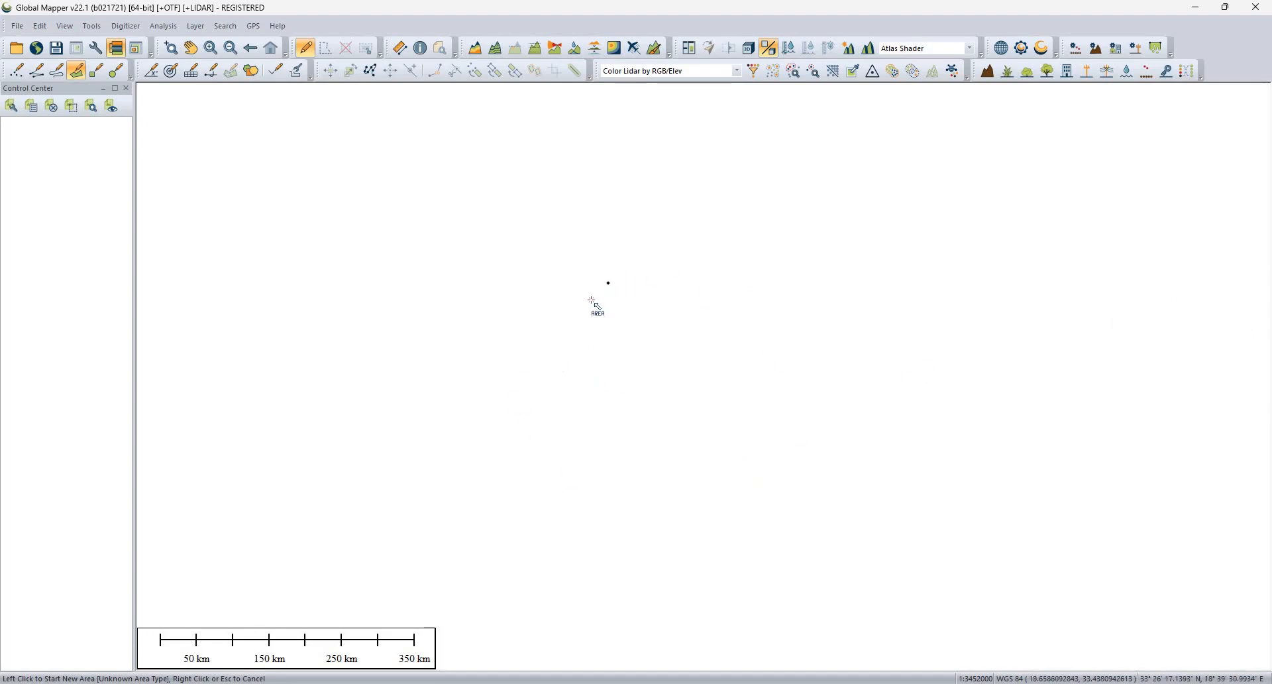
{"action": "left_click", "coordinate": [784, 267]}
{"action": "left_click", "coordinate": [785, 447]}
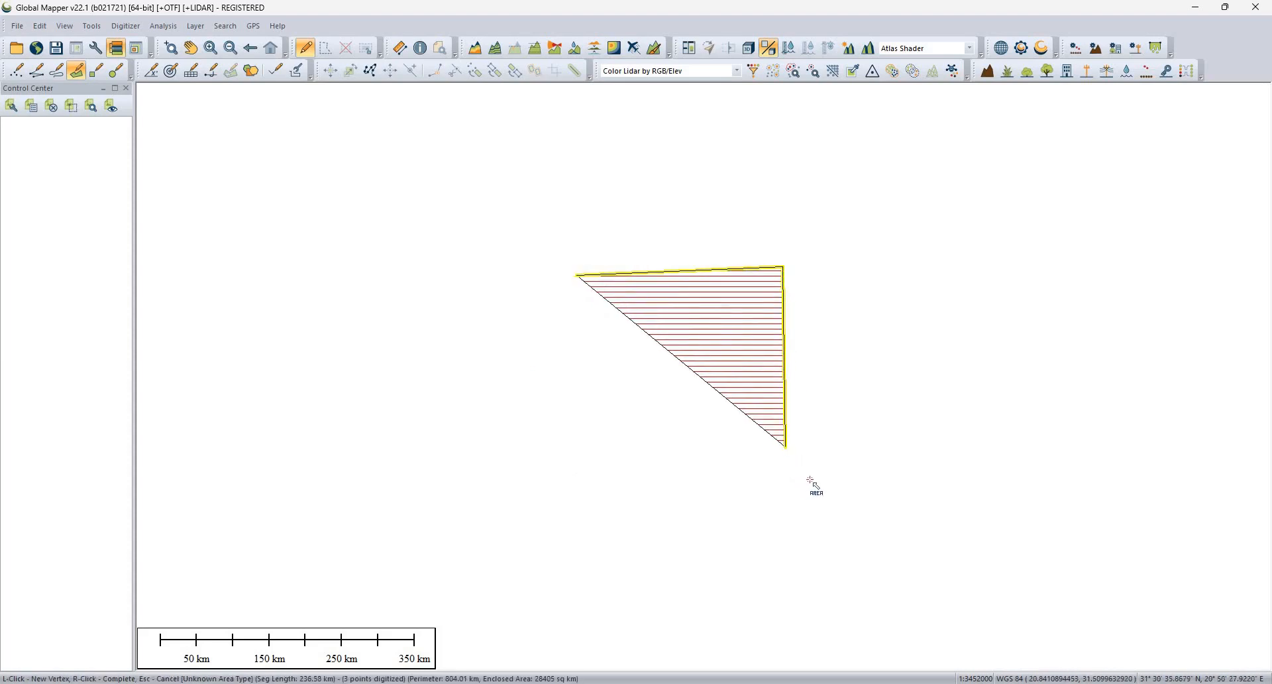
{"action": "left_click", "coordinate": [464, 442]}
{"action": "left_click", "coordinate": [515, 353]}
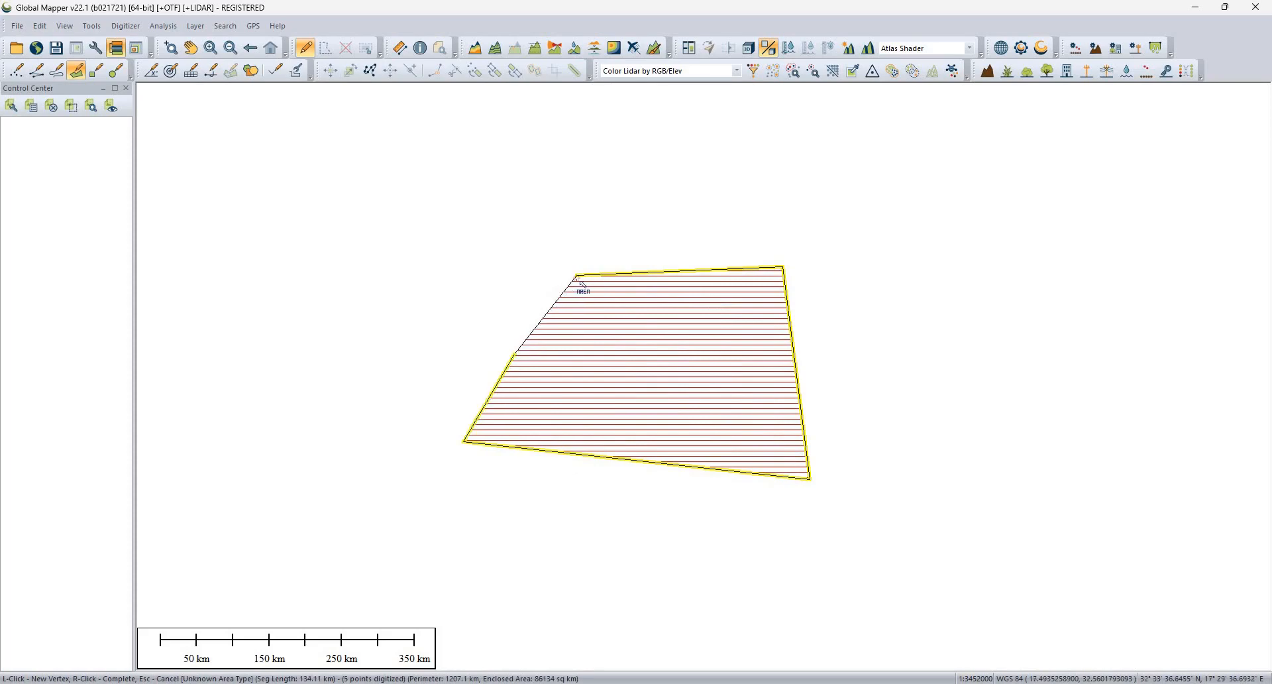
{"action": "left_click", "coordinate": [579, 281]}
{"action": "right_click", "coordinate": [580, 282]}
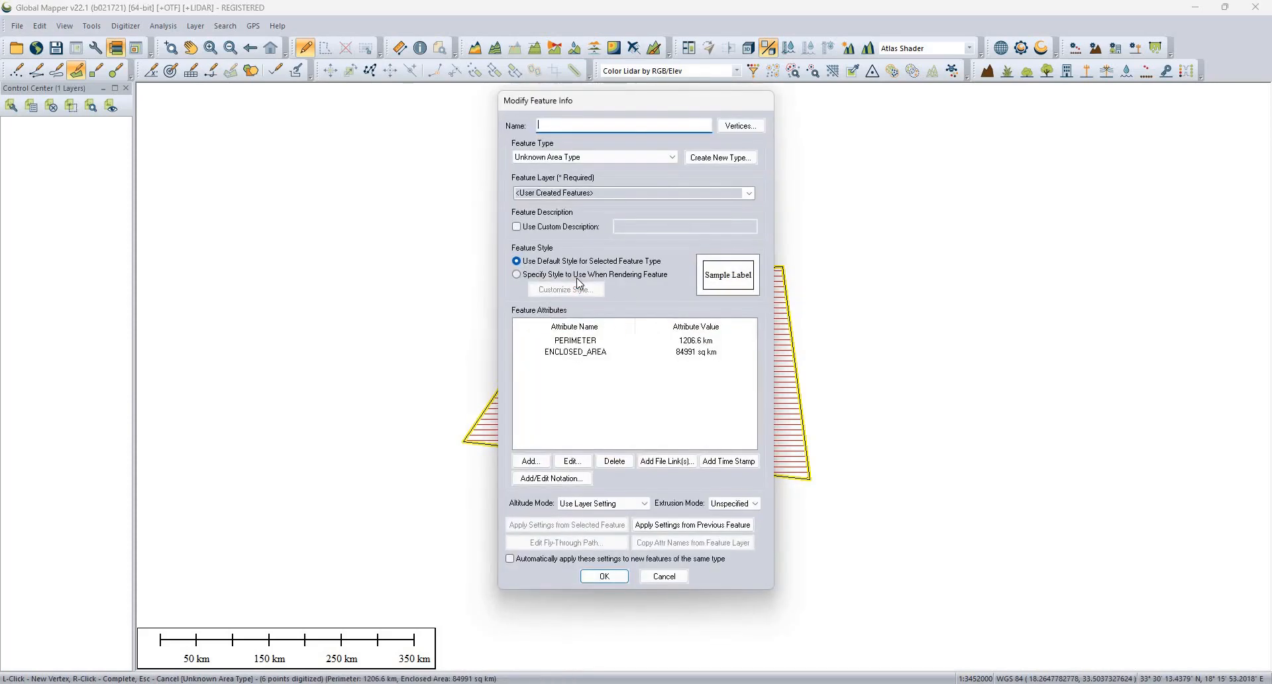
Name the new feature "area" and store it in the User Created Features layer
{"action": "type", "text": "area"}
{"action": "left_click", "coordinate": [749, 195]}
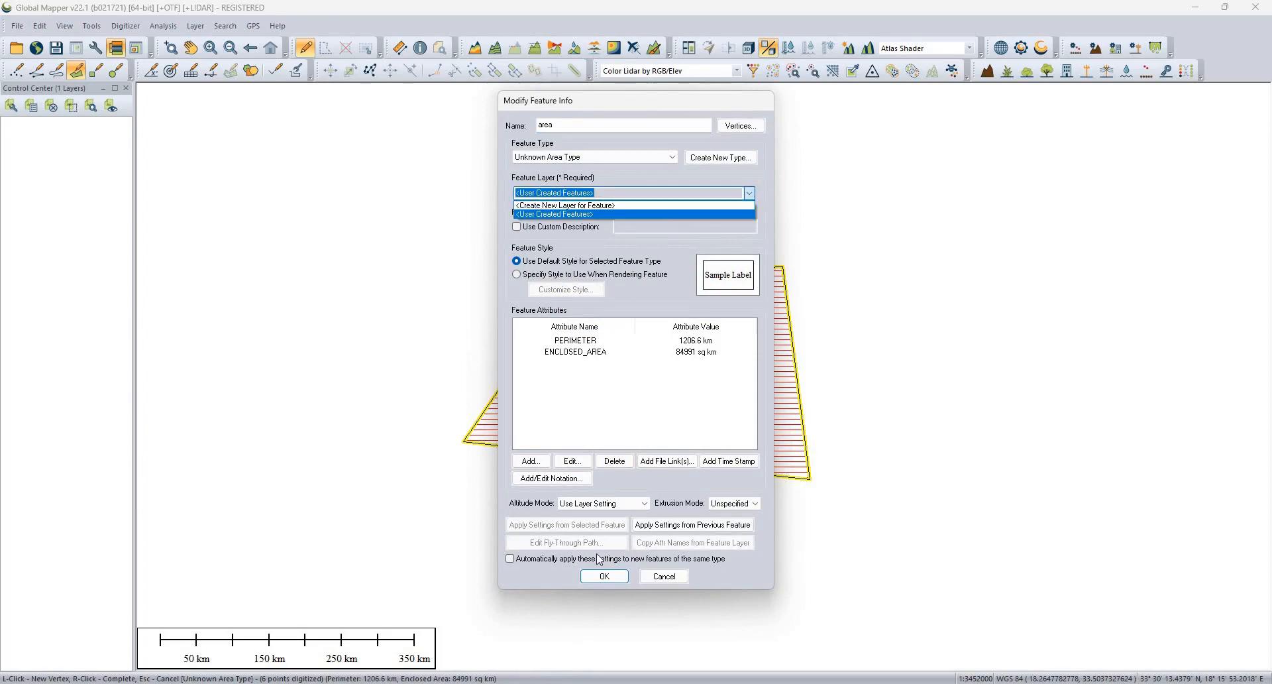
{"action": "left_click", "coordinate": [599, 578]}
{"action": "left_click", "coordinate": [601, 576]}
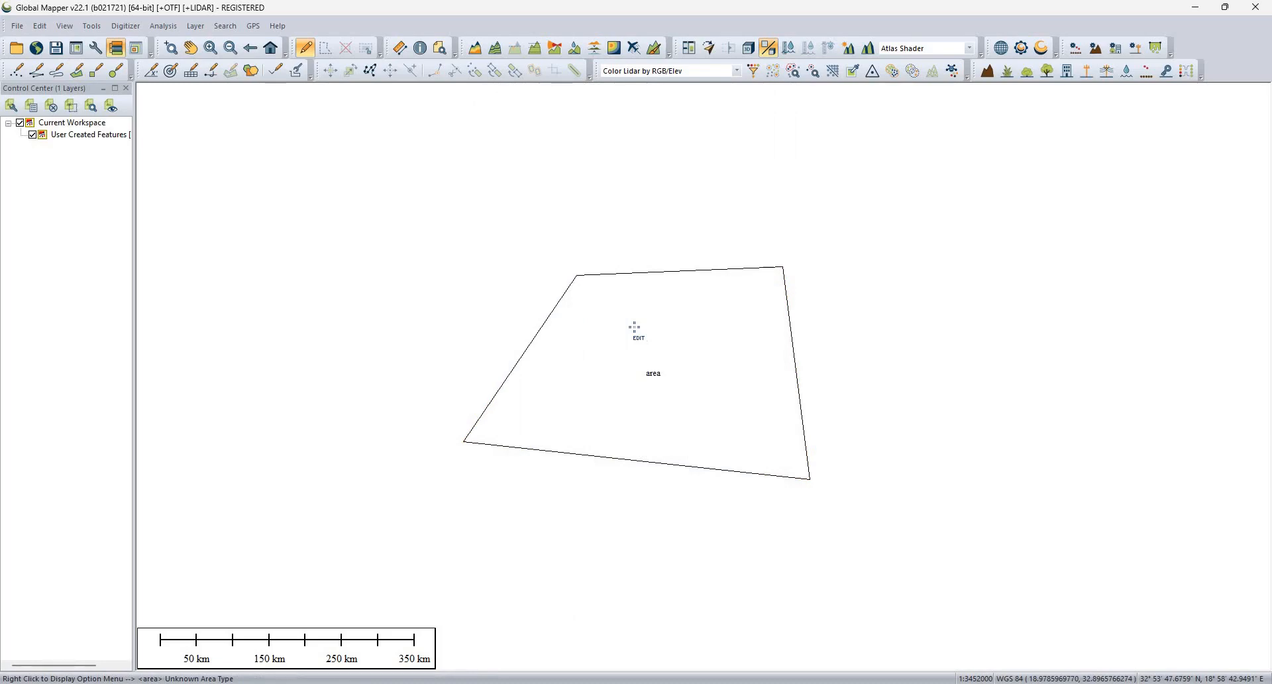
Download SRTM Worldwide Elevation Data (1-arc-second) limited to the selected area polygon, and clear the selection
{"action": "left_click", "coordinate": [634, 327]}
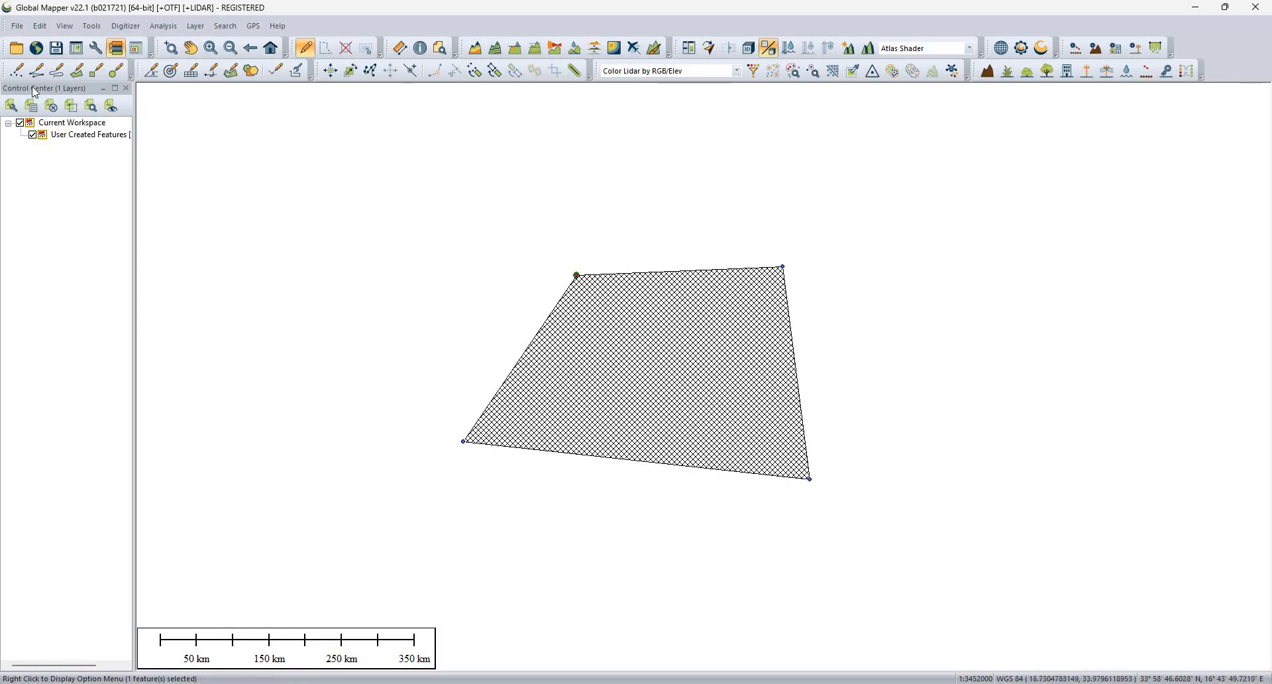
{"action": "left_click", "coordinate": [38, 52]}
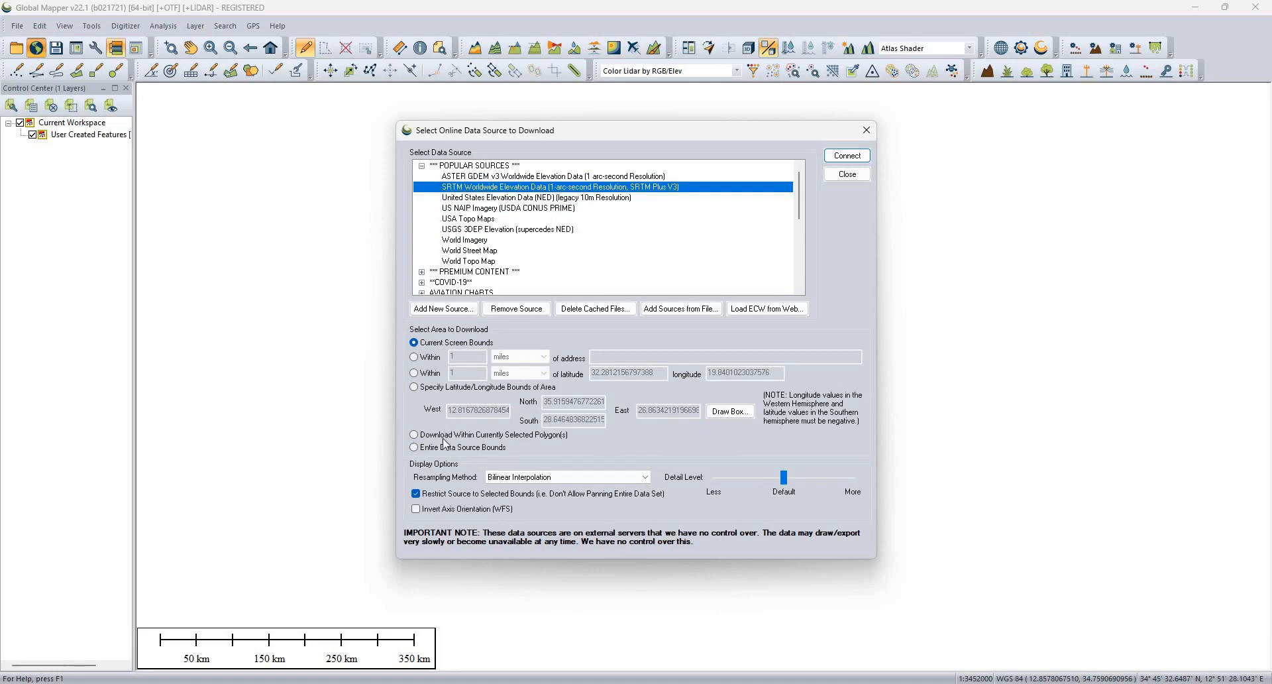
{"action": "left_click", "coordinate": [539, 436]}
{"action": "left_click", "coordinate": [837, 161]}
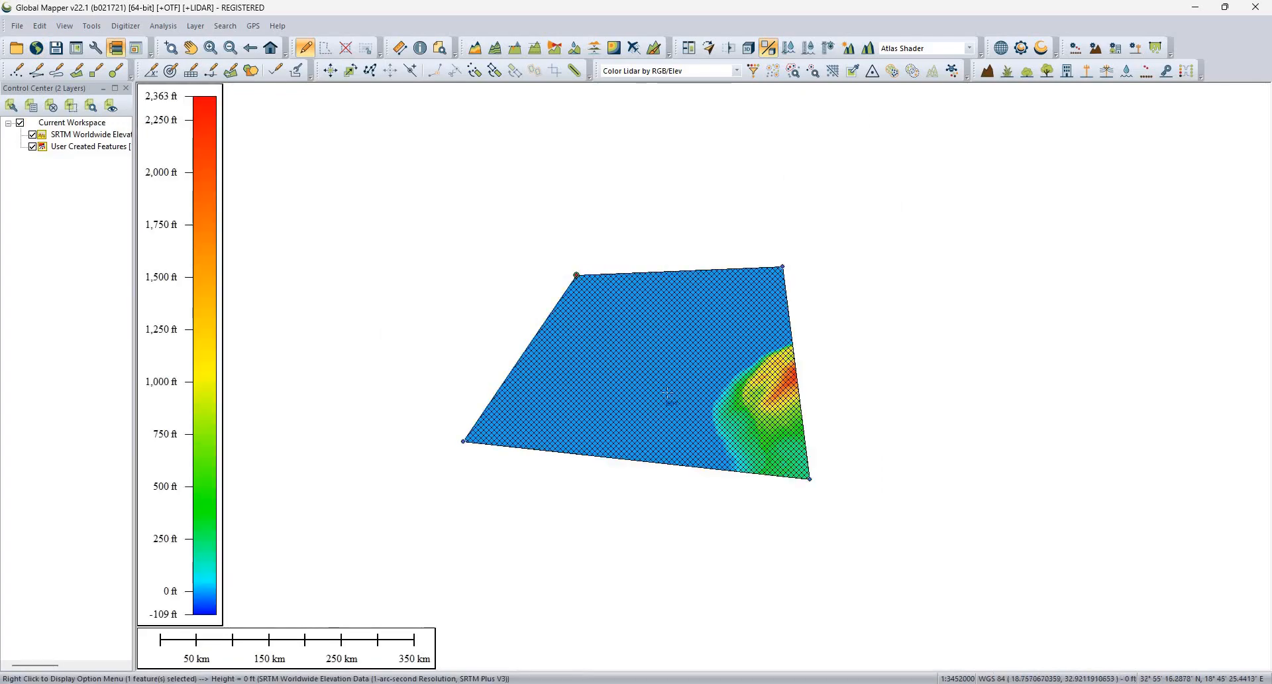
{"action": "left_click", "coordinate": [880, 361]}
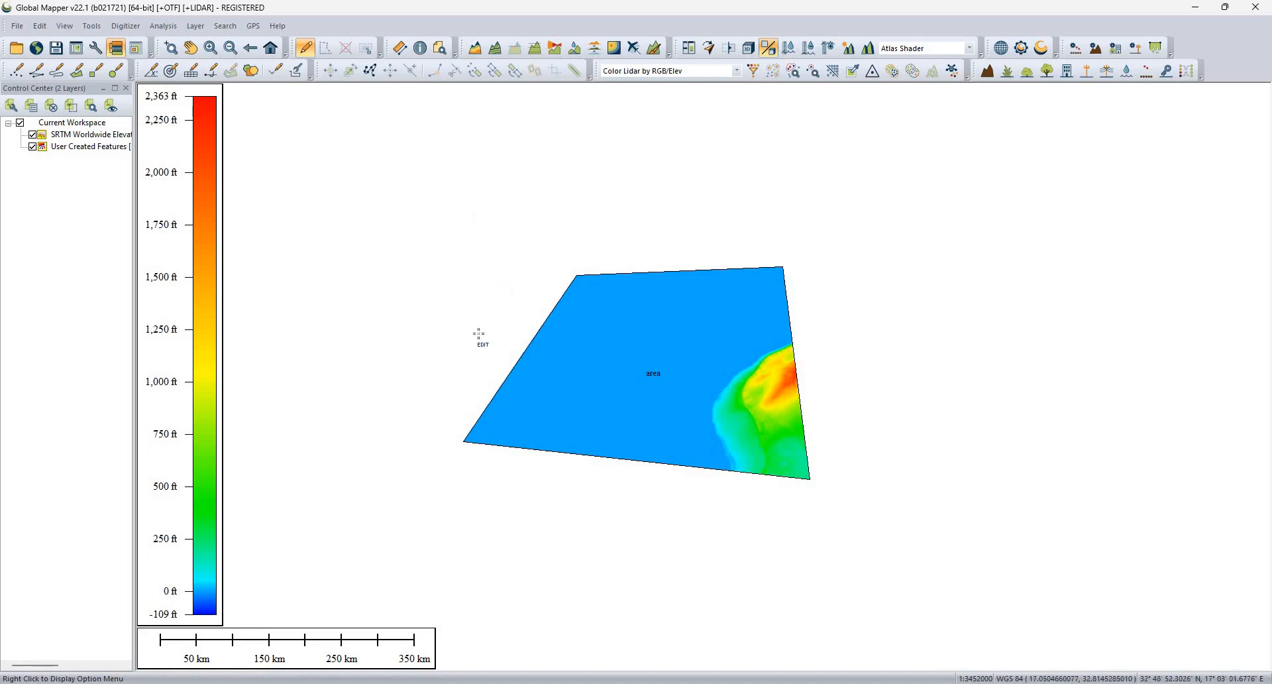
Create a point feature named a1 in the upper middle of the polygon, stored in the User Created Features layer
{"action": "right_click", "coordinate": [608, 316]}
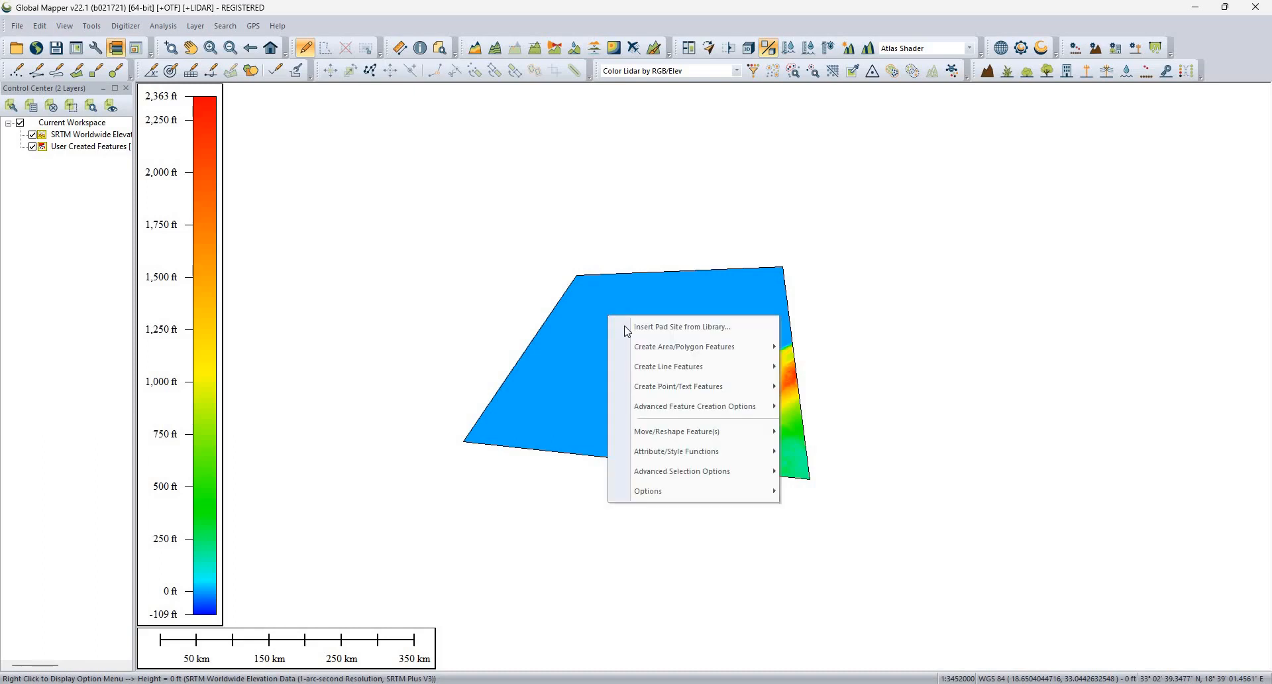
{"action": "mouse_move", "coordinate": [731, 390]}
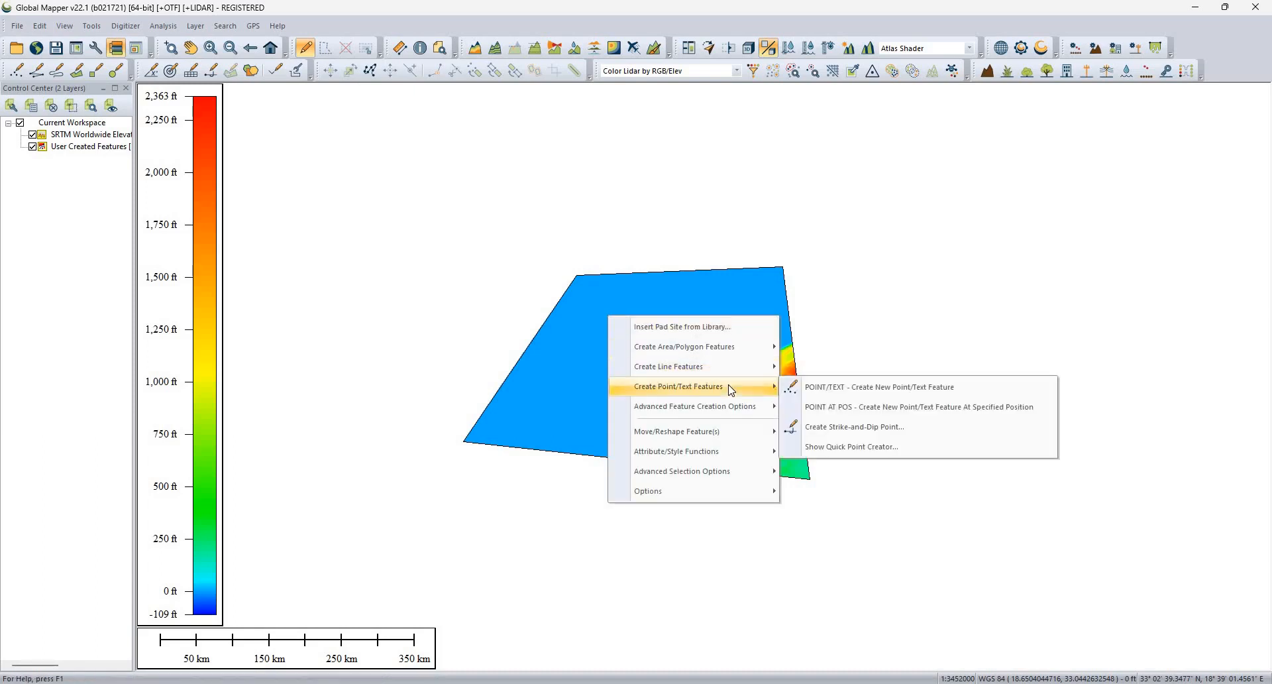
{"action": "left_click", "coordinate": [838, 391]}
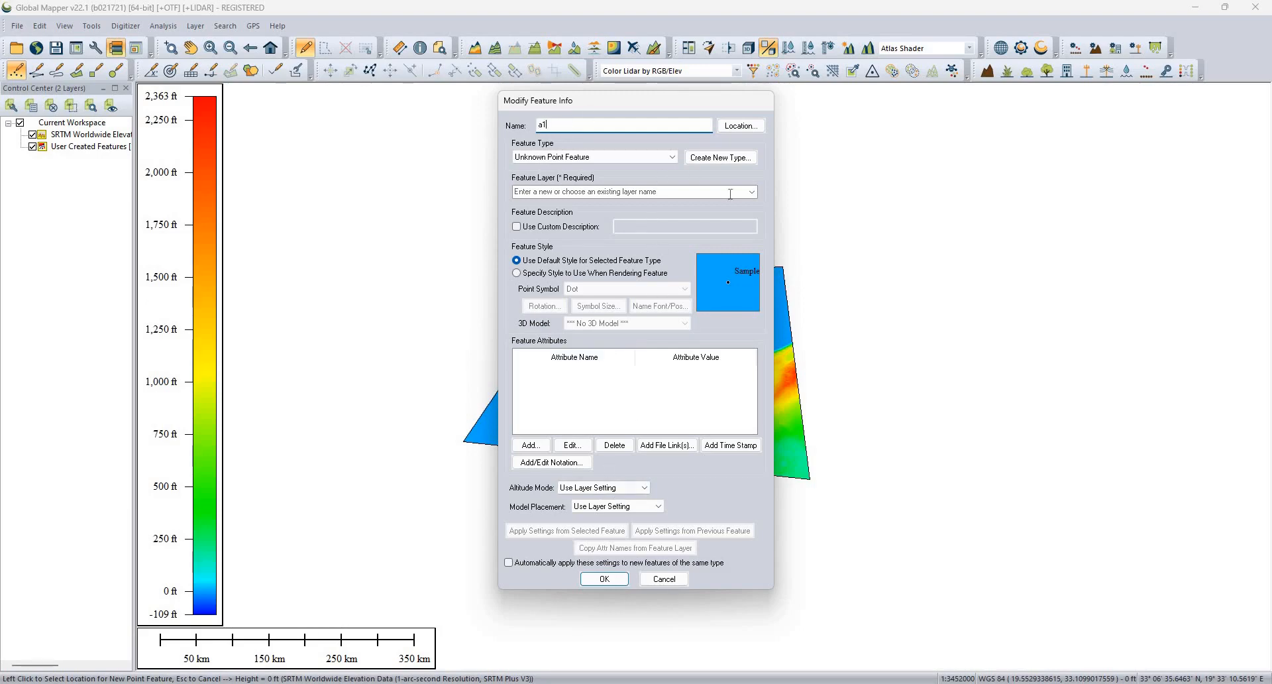
{"action": "left_click", "coordinate": [753, 199]}
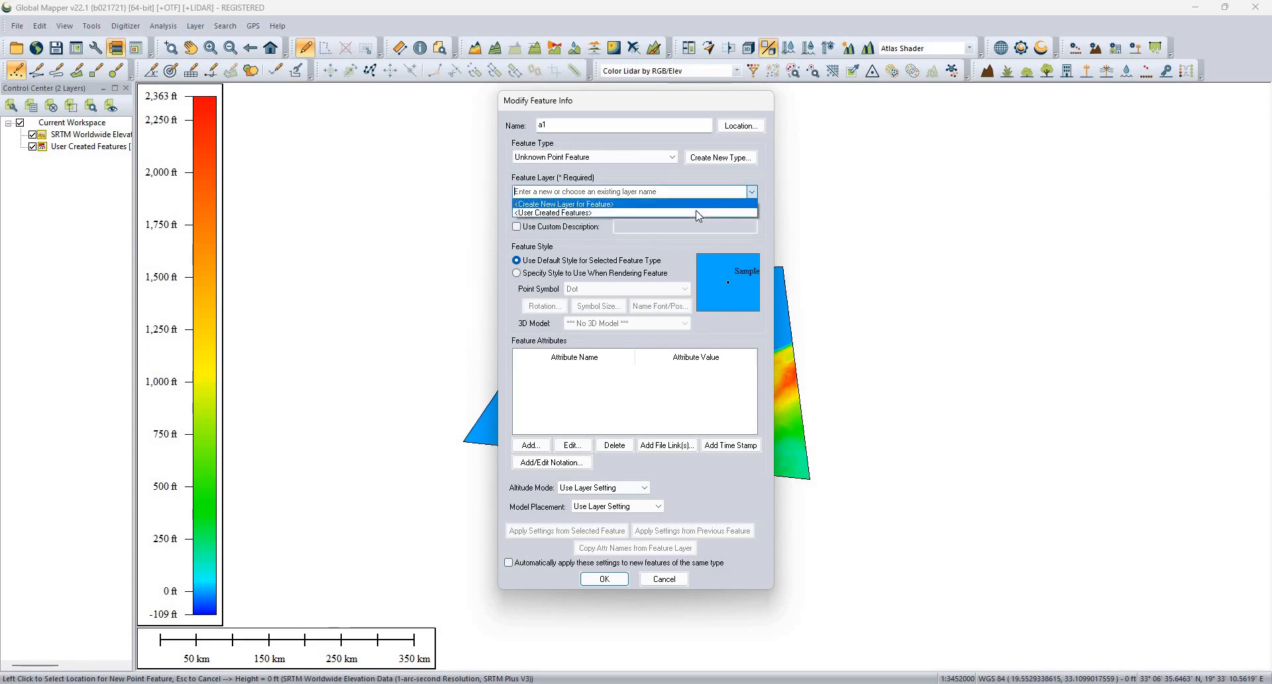
{"action": "left_click", "coordinate": [662, 205]}
{"action": "left_click", "coordinate": [605, 578]}
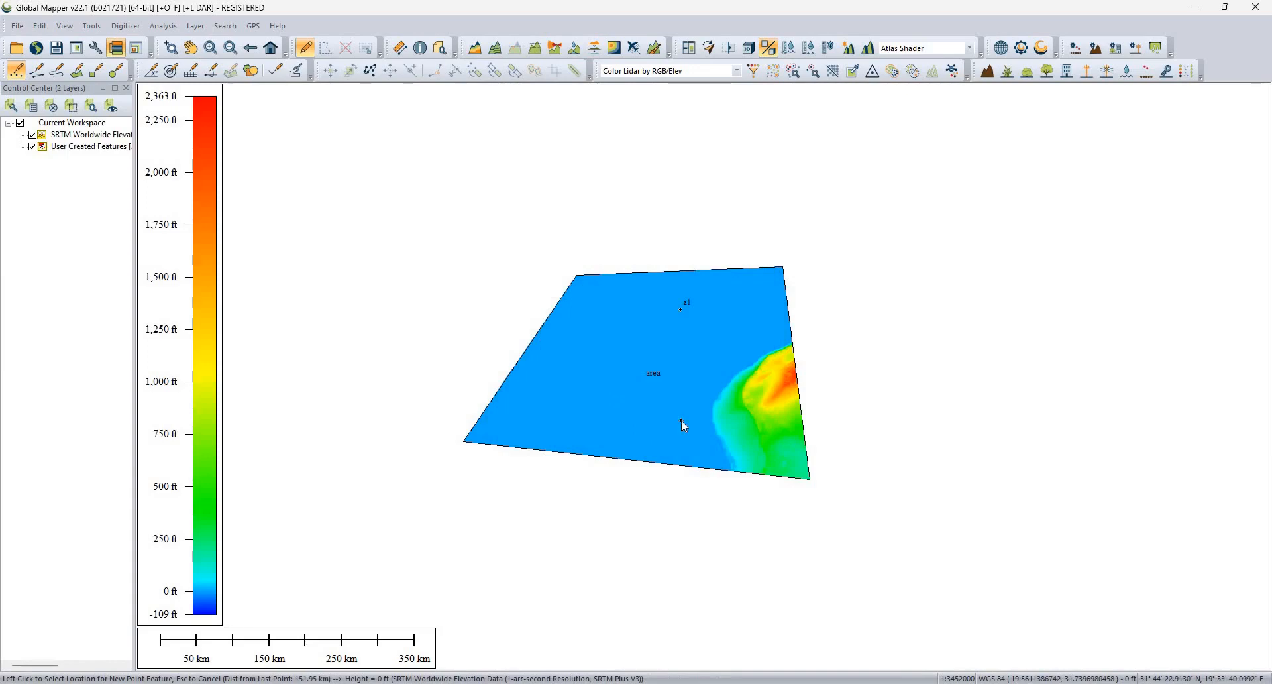
Add point a2 below a1 and point a3 near the polygon's lower-right corner, both in the User Created Features layer
{"action": "left_click", "coordinate": [589, 207]}
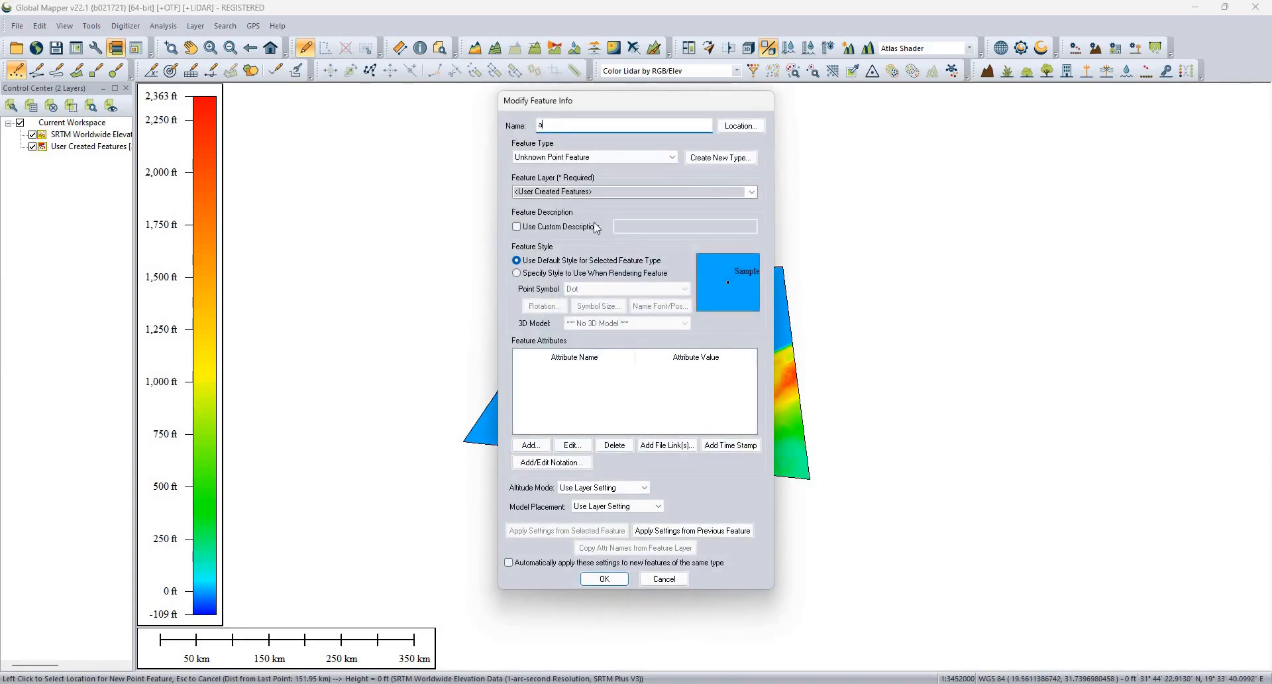
{"action": "left_click", "coordinate": [604, 578]}
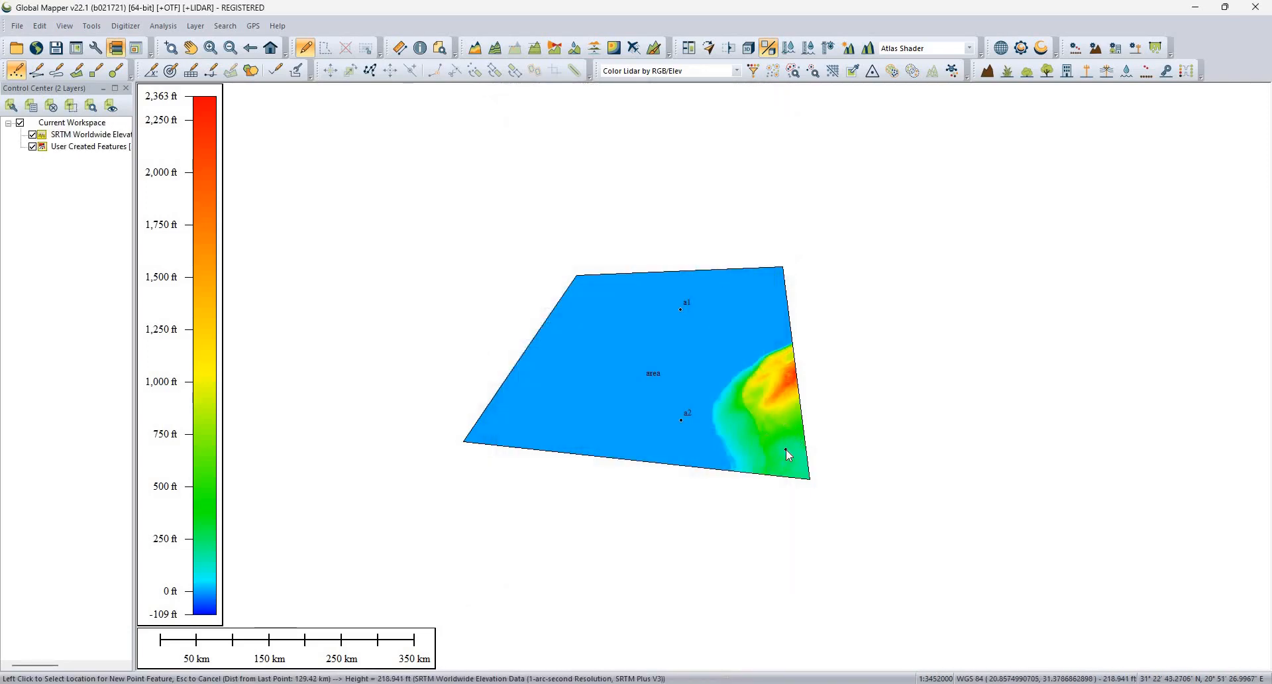
{"action": "left_click", "coordinate": [786, 449]}
{"action": "type", "text": "a3"}
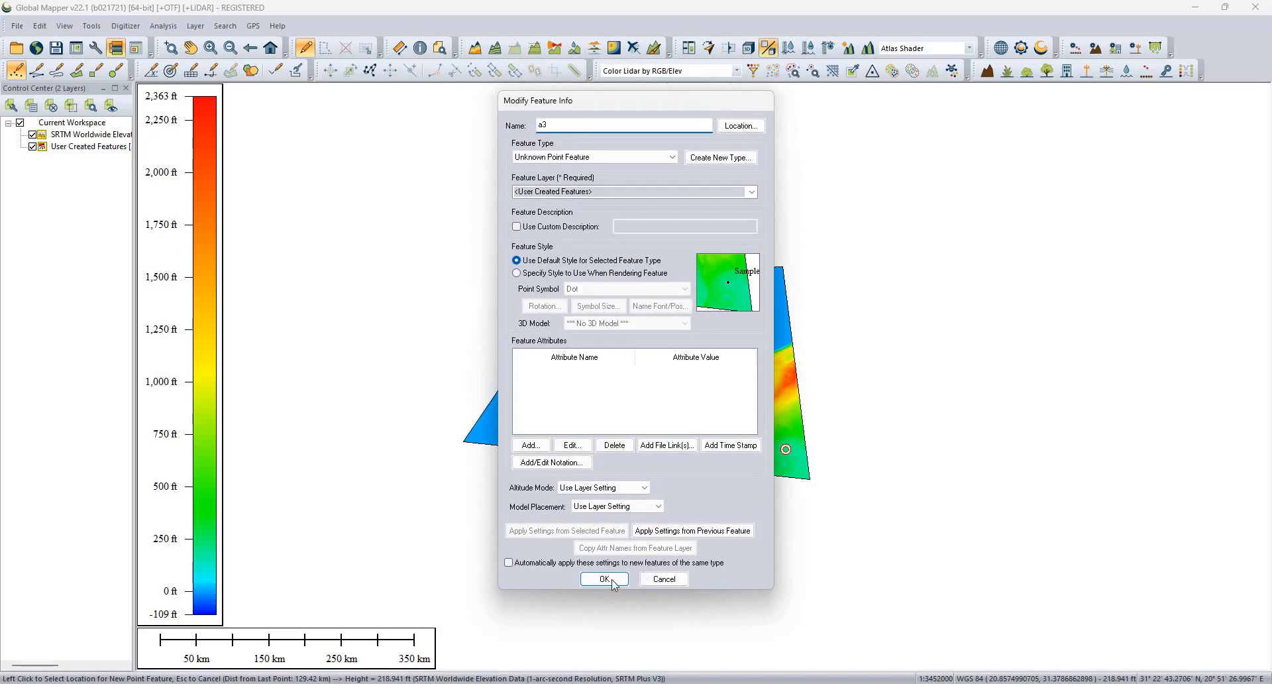
{"action": "key", "text": "Return"}
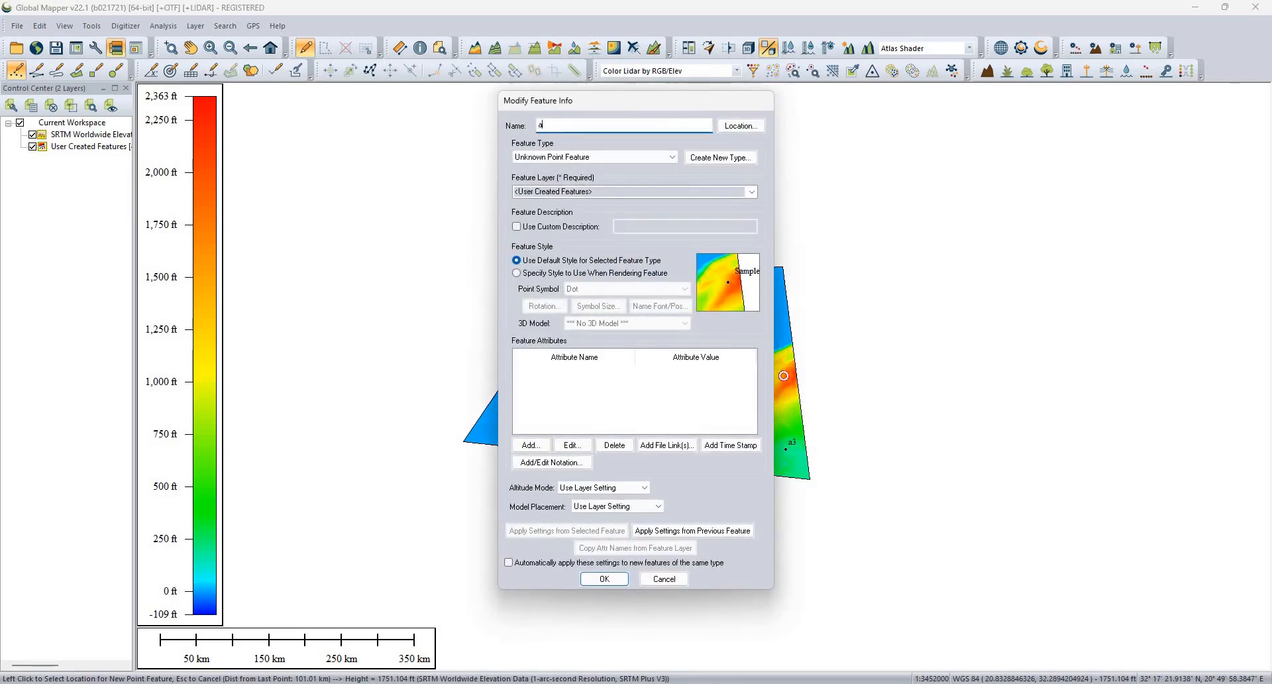
Add point a4 on the high ground above a3 near the polygon's right edge, and finish creating points
{"action": "type", "text": "4"}
{"action": "left_click", "coordinate": [604, 579]}
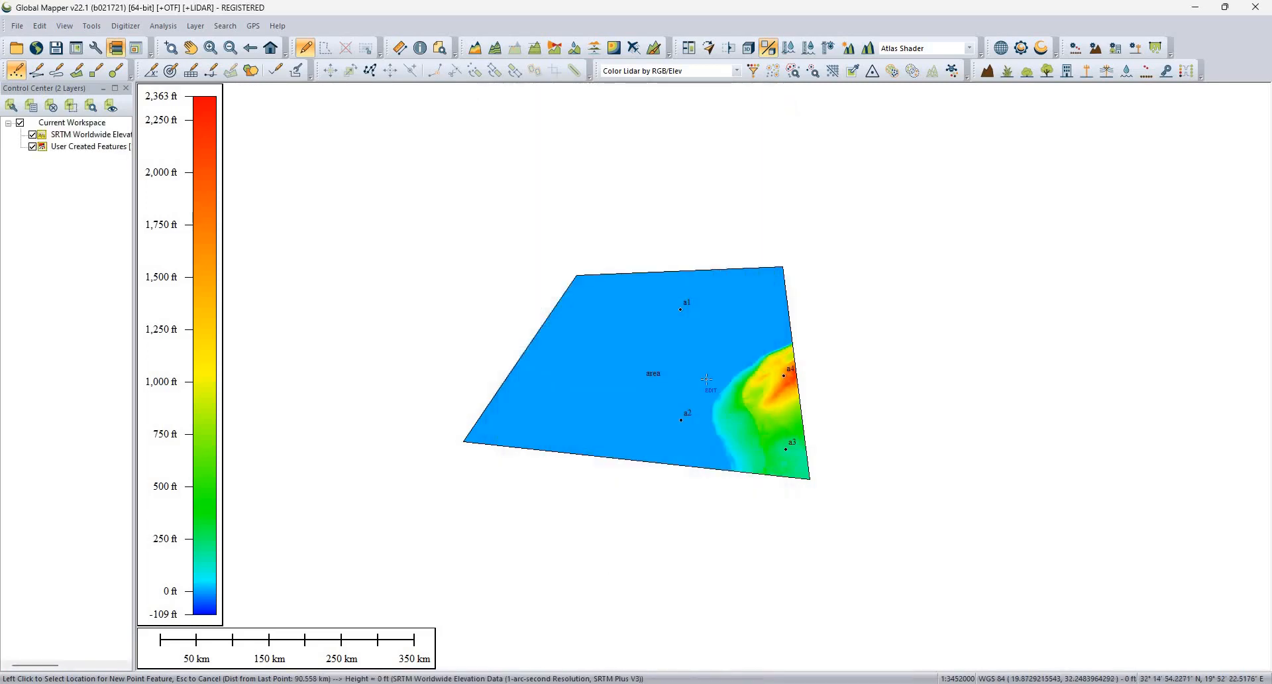
{"action": "key", "text": "Escape"}
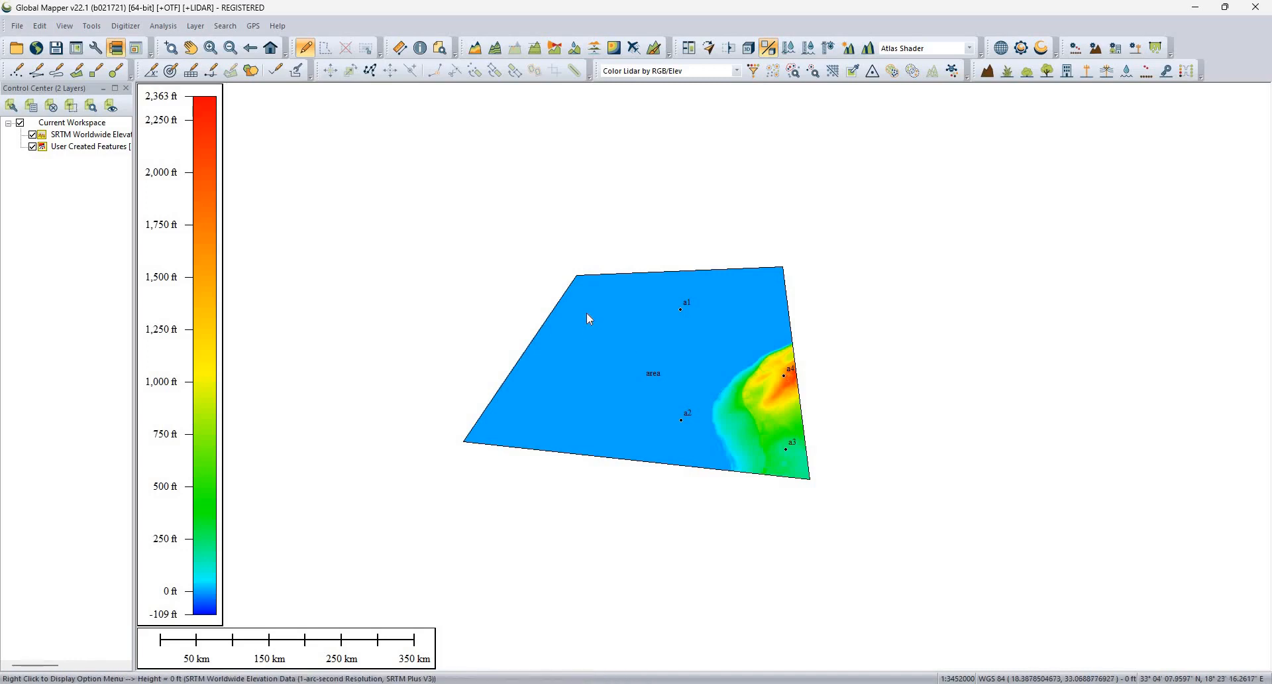
Draw a line feature about 382 km long through points a1, a2, a3 and a4 in vertex mode
{"action": "right_click", "coordinate": [587, 314]}
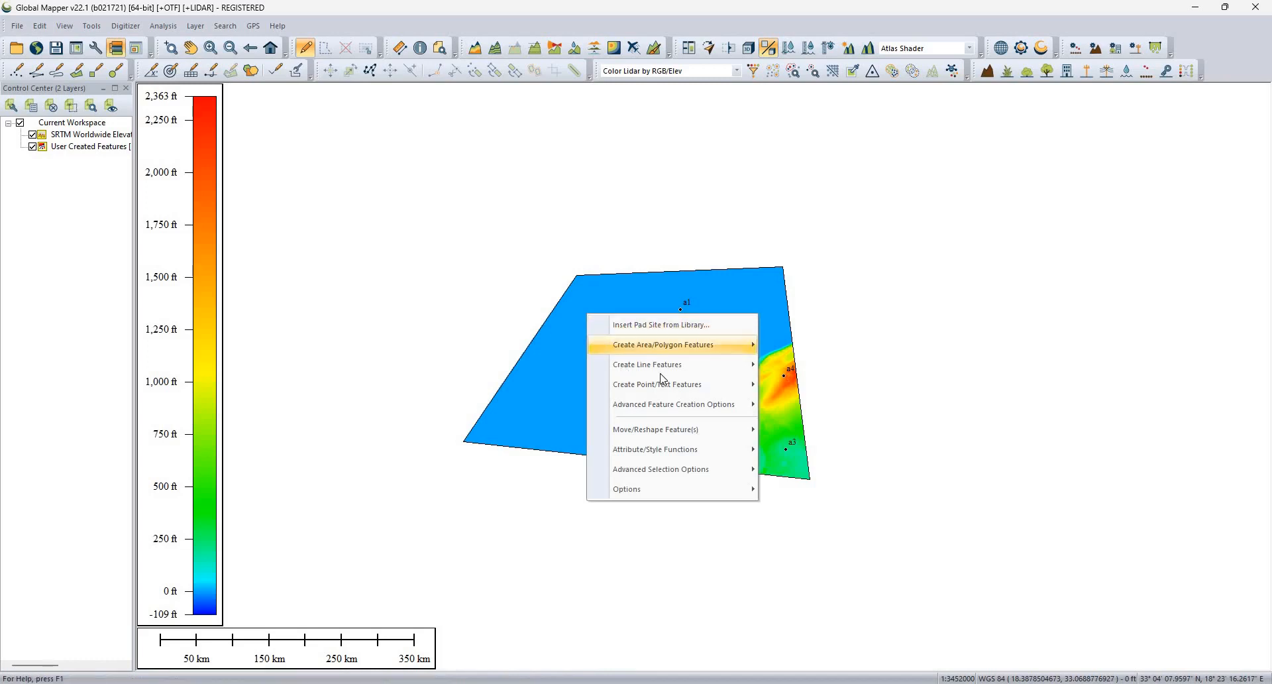
{"action": "mouse_move", "coordinate": [689, 371]}
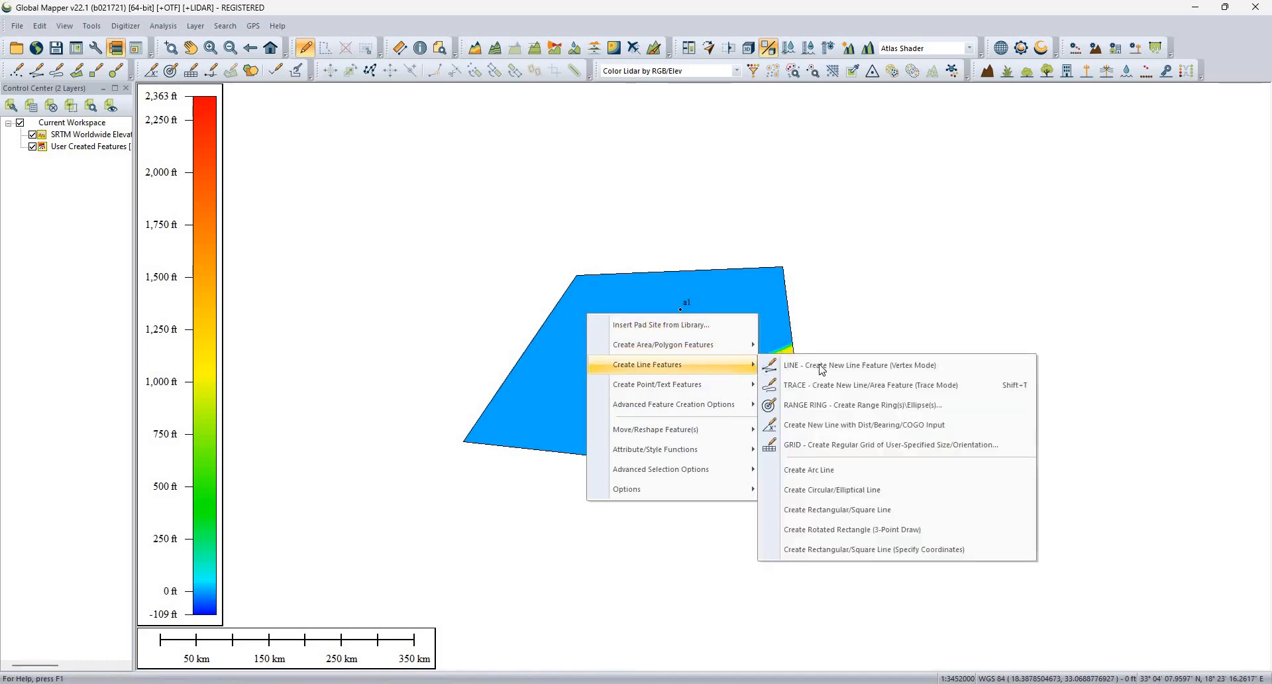
{"action": "left_click", "coordinate": [871, 367]}
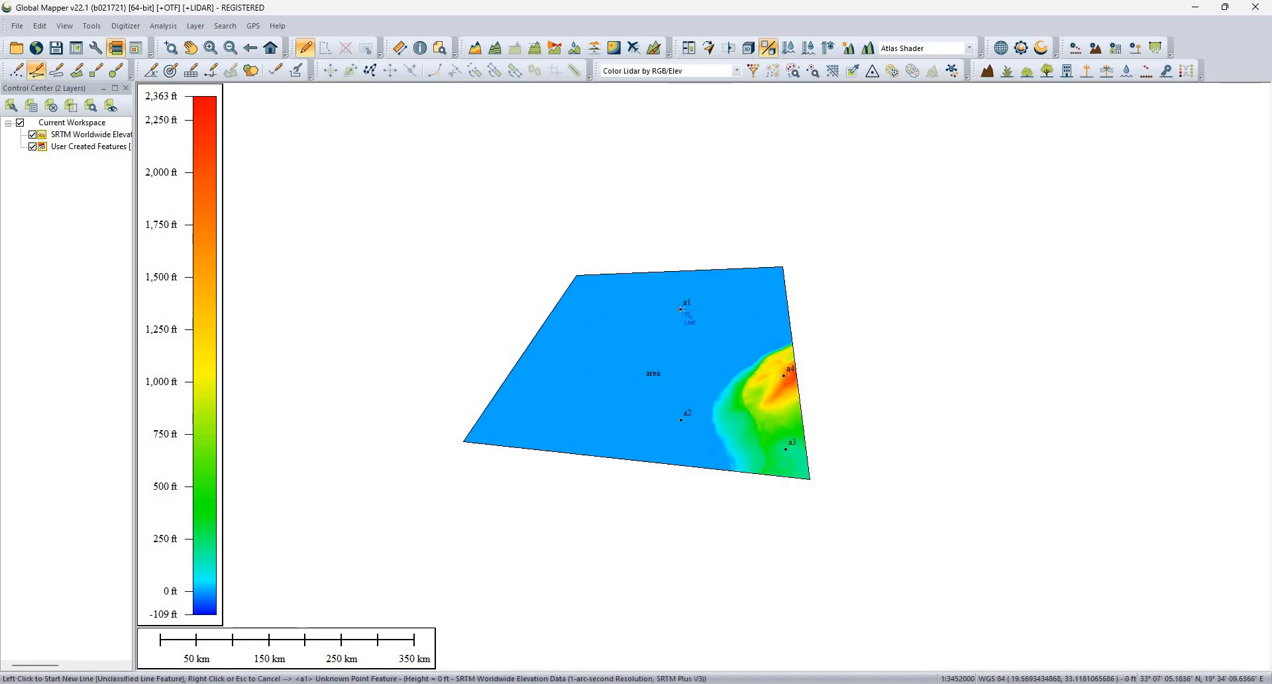
{"action": "left_click", "coordinate": [681, 309]}
{"action": "left_click", "coordinate": [681, 419]}
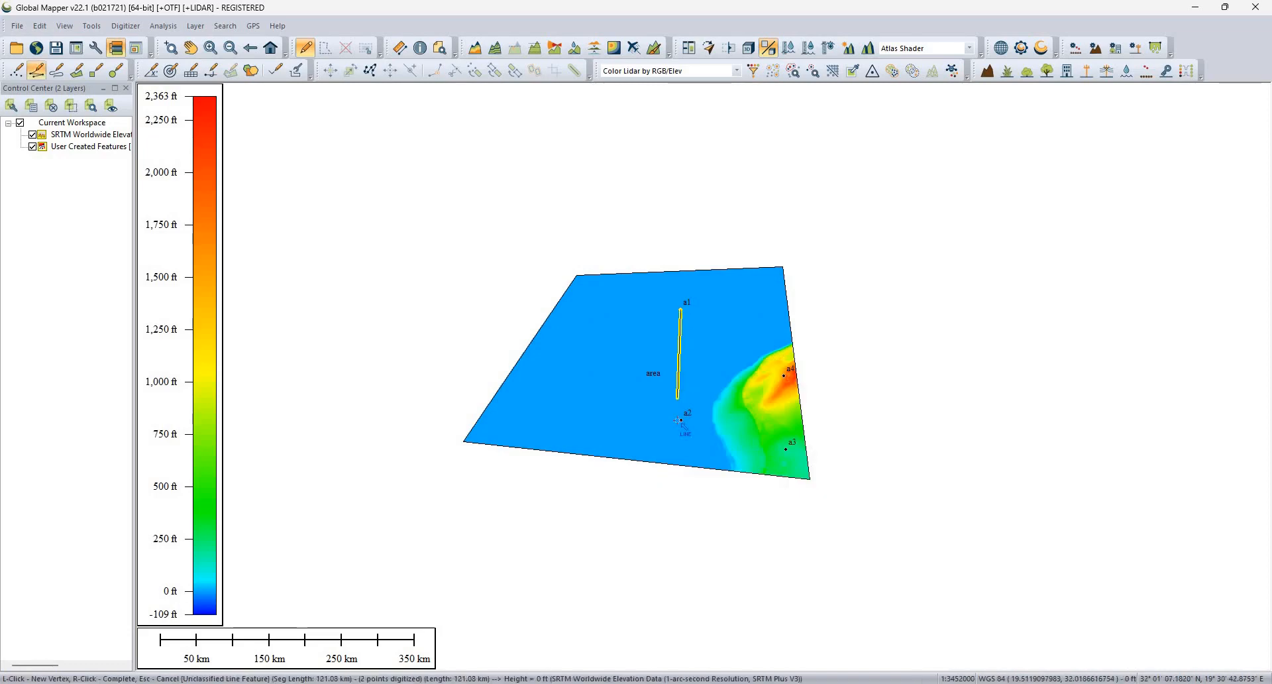
{"action": "left_click", "coordinate": [785, 449]}
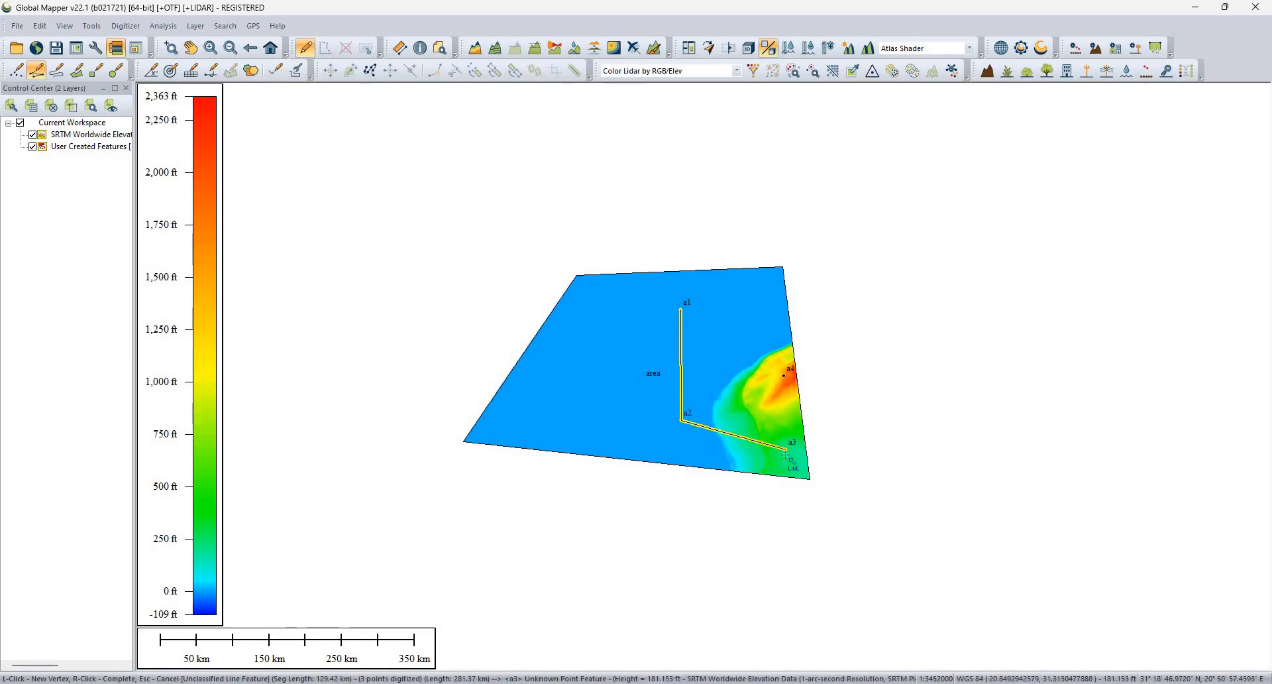
{"action": "left_click", "coordinate": [784, 376]}
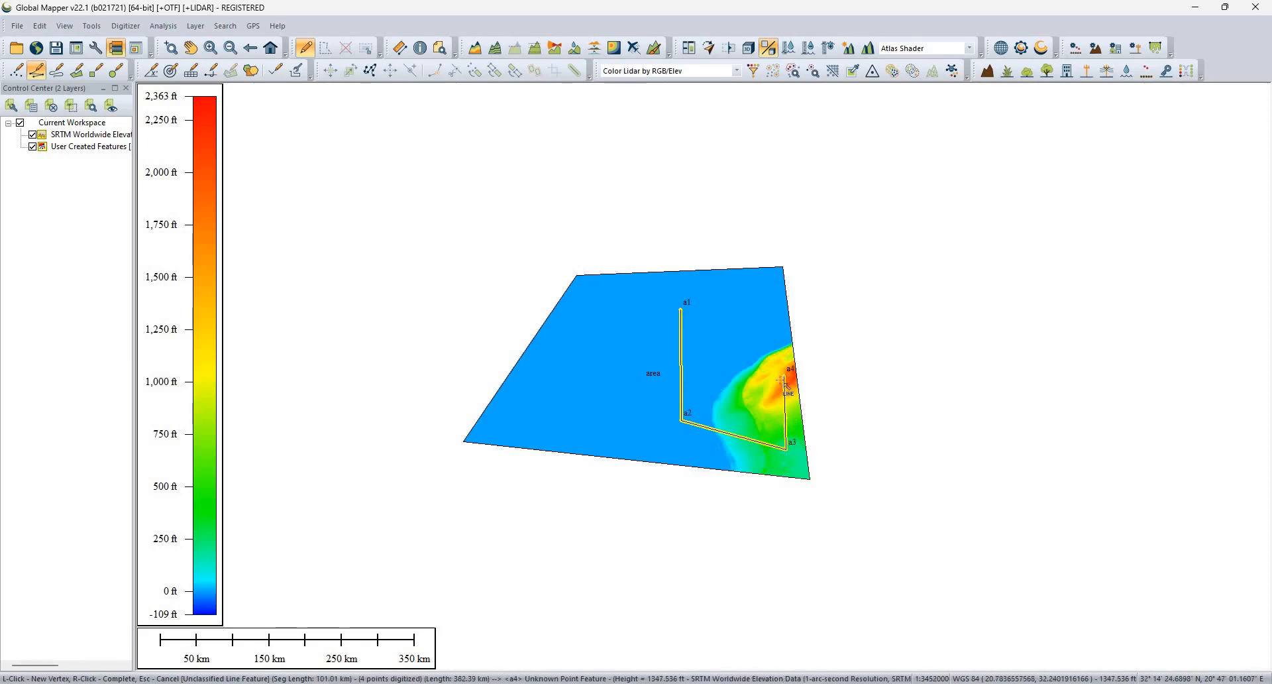
{"action": "right_click", "coordinate": [783, 380]}
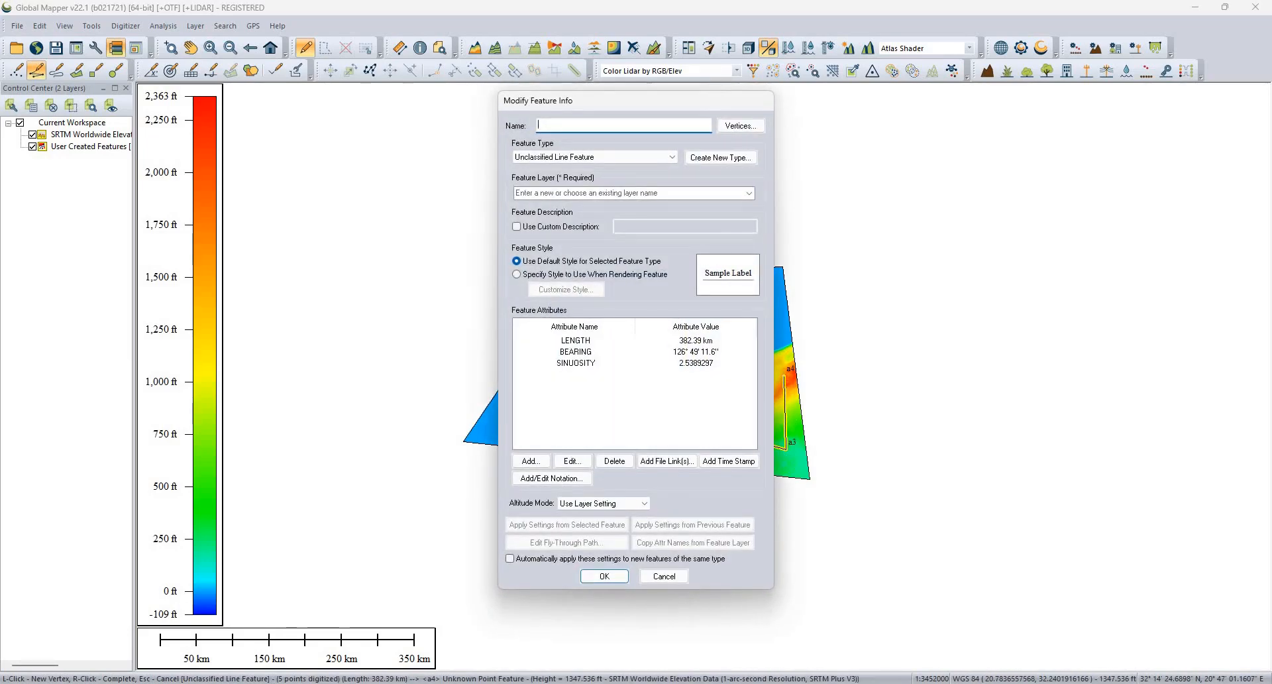
Name the new feature "line" and store it in the User Created Features layer
{"action": "type", "text": "line"}
{"action": "left_click", "coordinate": [594, 579]}
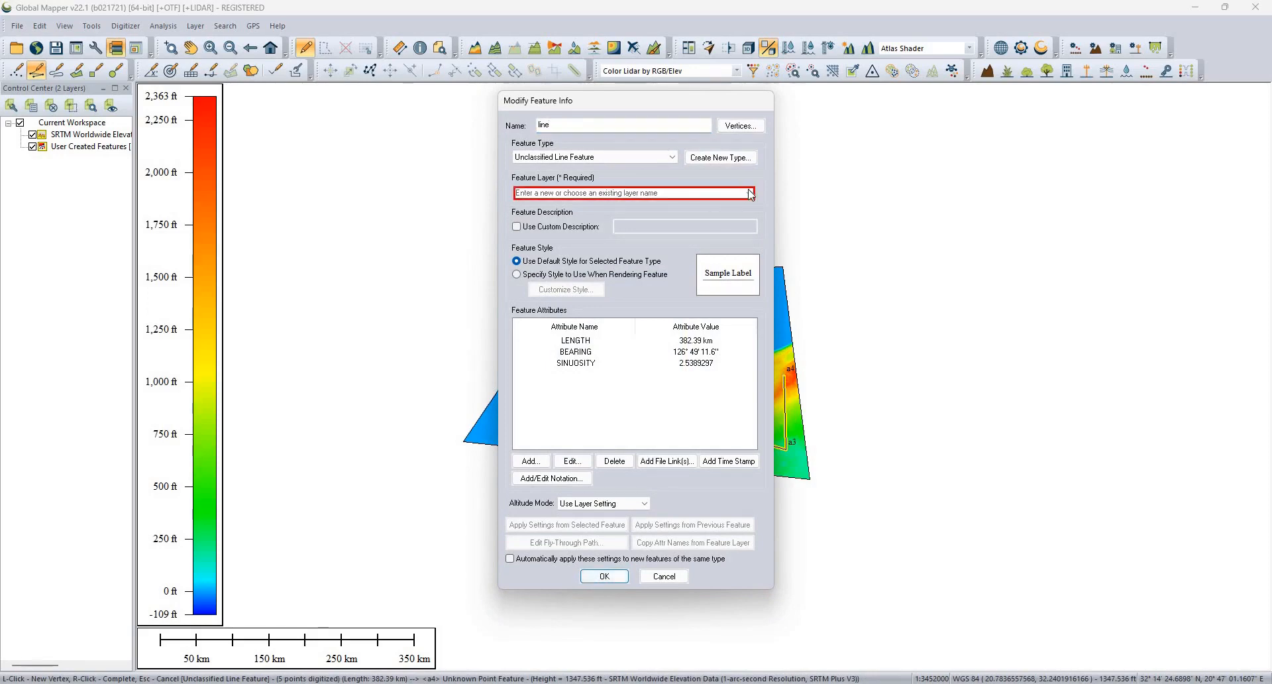
{"action": "left_click", "coordinate": [666, 193]}
{"action": "left_click", "coordinate": [583, 205]}
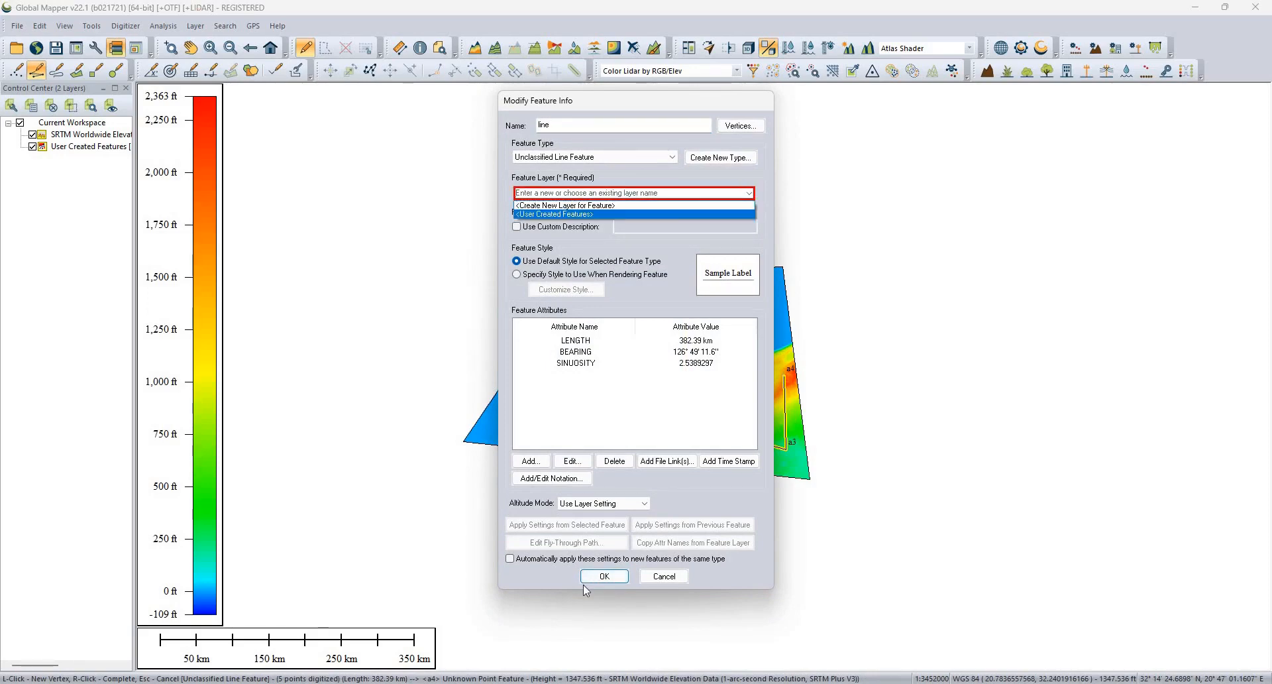
{"action": "left_click", "coordinate": [604, 576]}
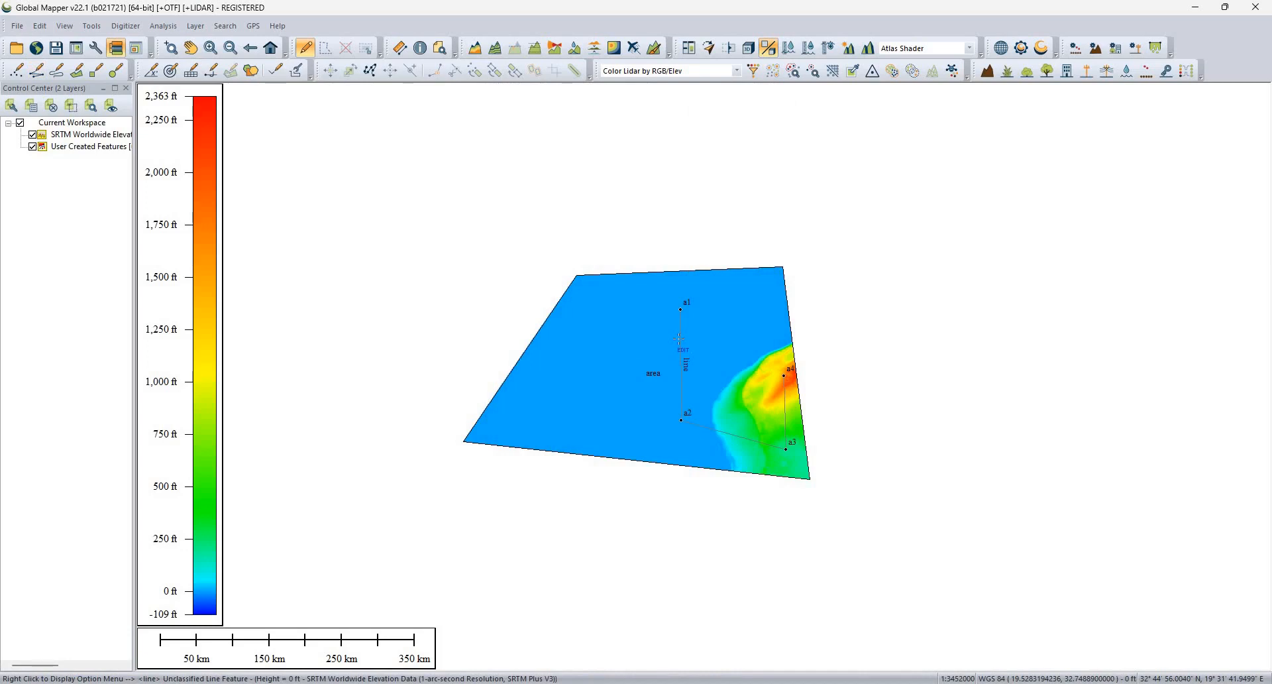
Generate a path profile along the line feature and examine the elevations along its length
{"action": "right_click", "coordinate": [679, 342]}
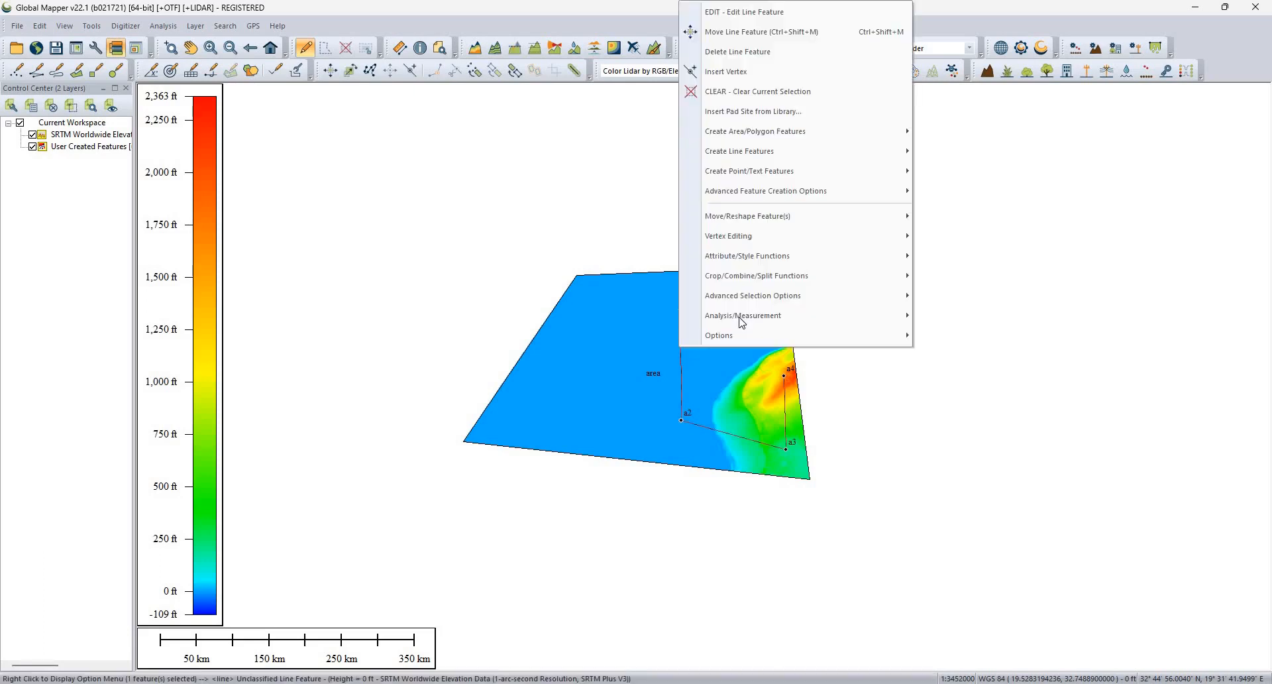
{"action": "mouse_move", "coordinate": [764, 319]}
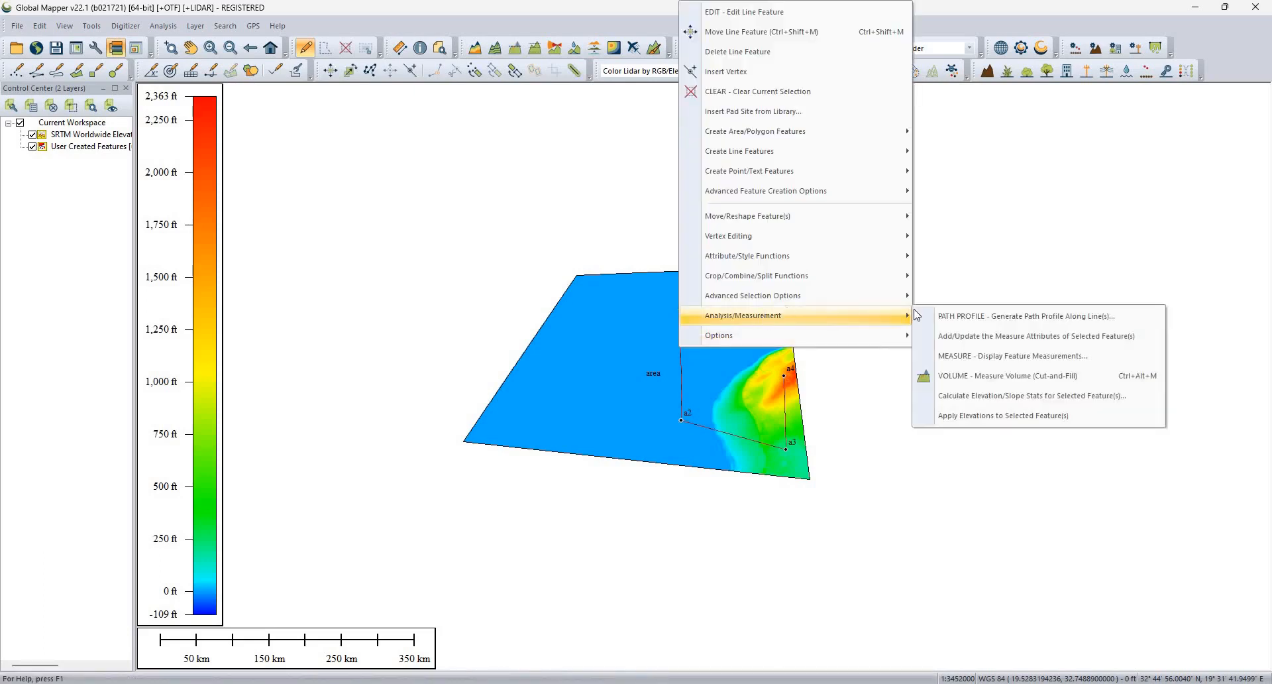
{"action": "left_click", "coordinate": [979, 318]}
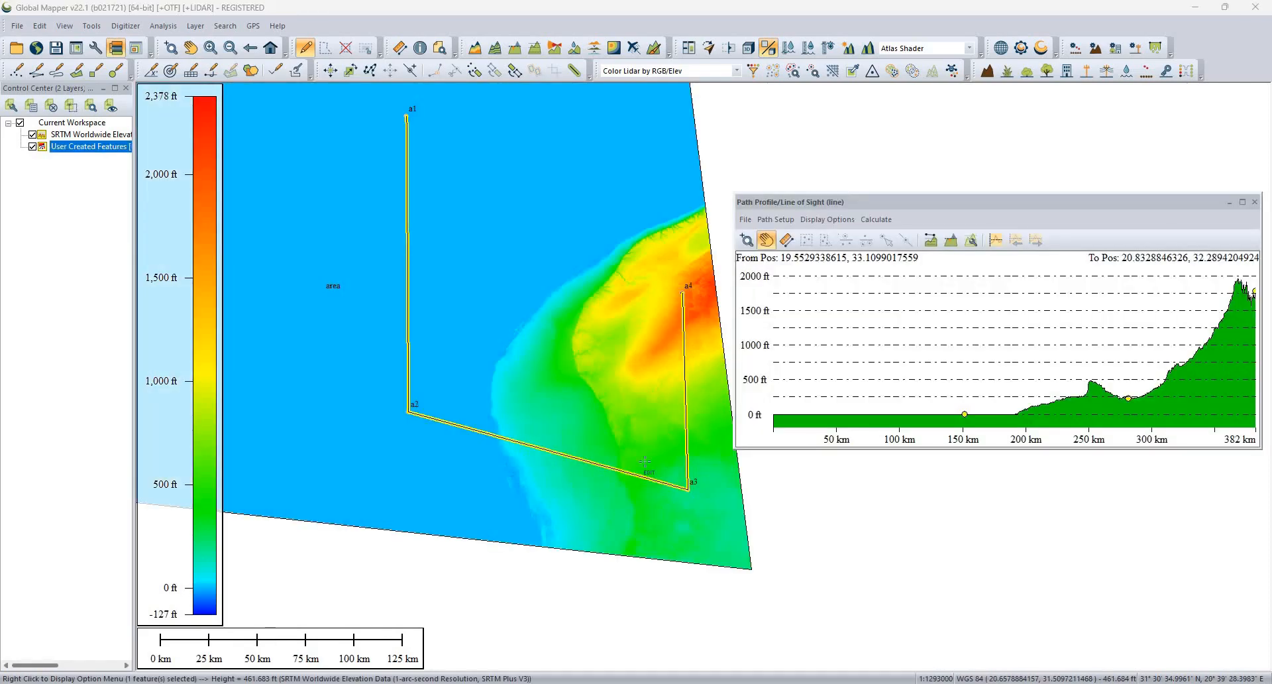
{"action": "left_click", "coordinate": [838, 377]}
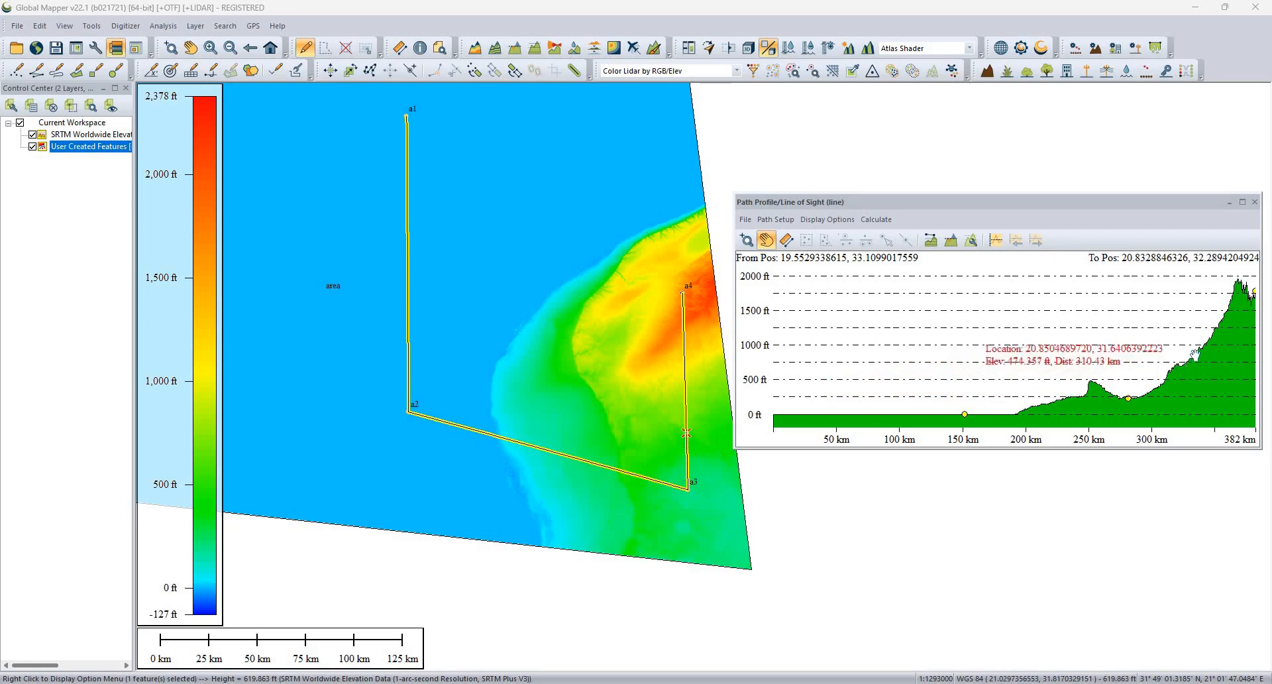
{"action": "left_click", "coordinate": [1254, 201]}
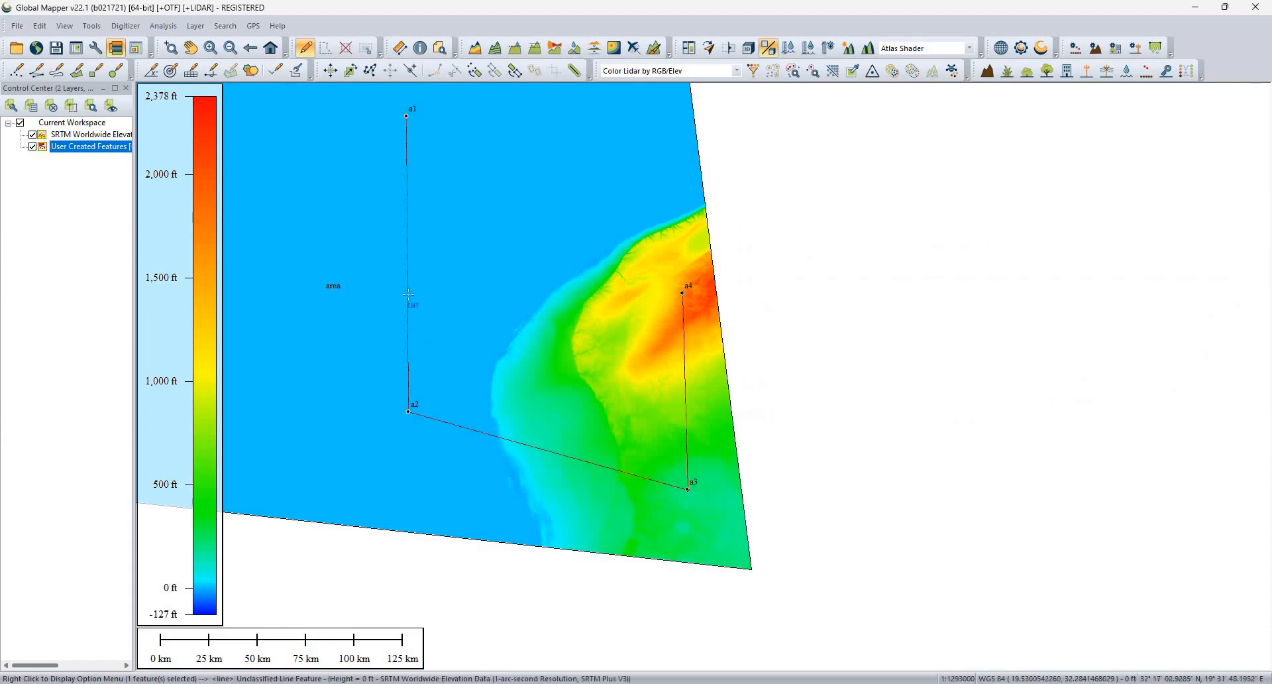
Regenerate the line's path profile, review which formats the profile and path can be saved to, and close it
{"action": "right_click", "coordinate": [408, 298]}
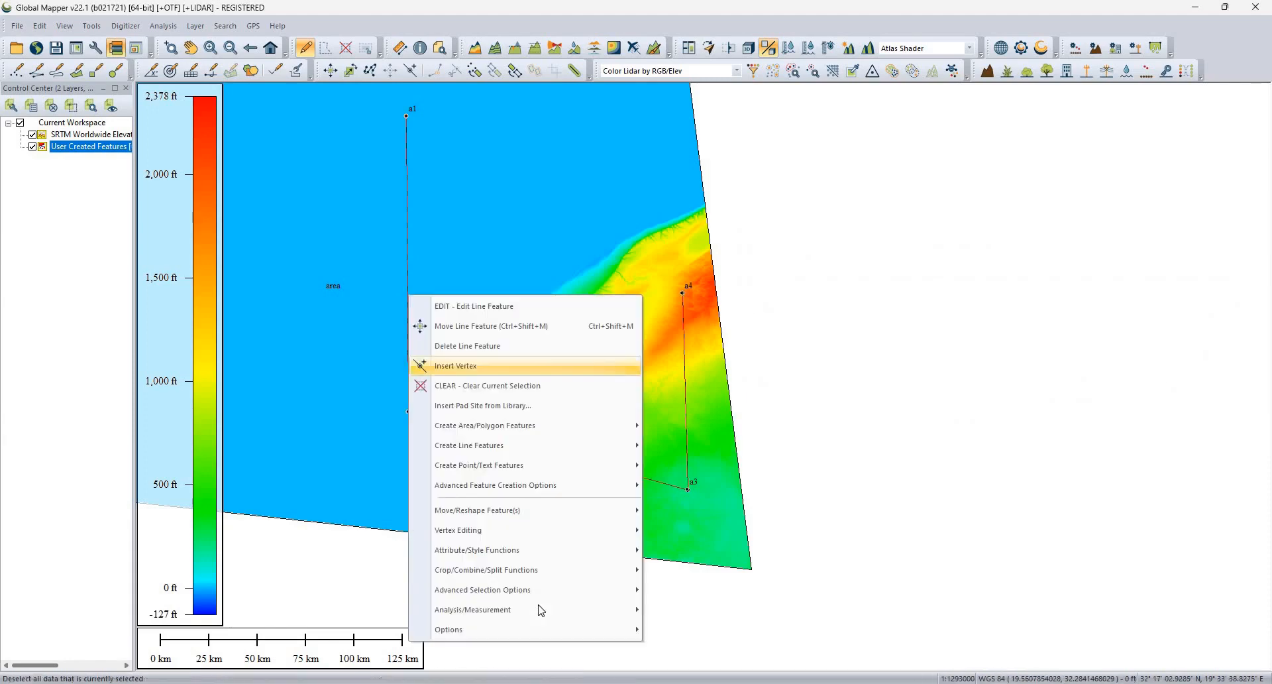
{"action": "mouse_move", "coordinate": [596, 609]}
{"action": "left_click", "coordinate": [712, 508]}
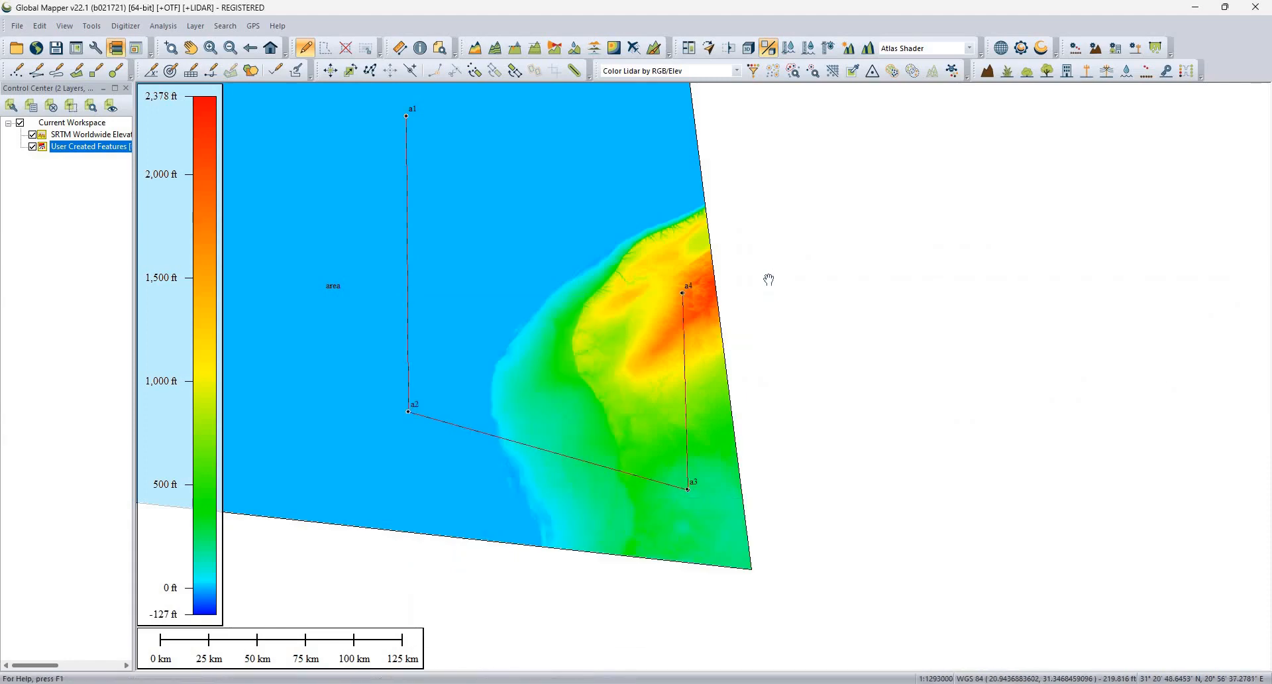
{"action": "left_click", "coordinate": [745, 219]}
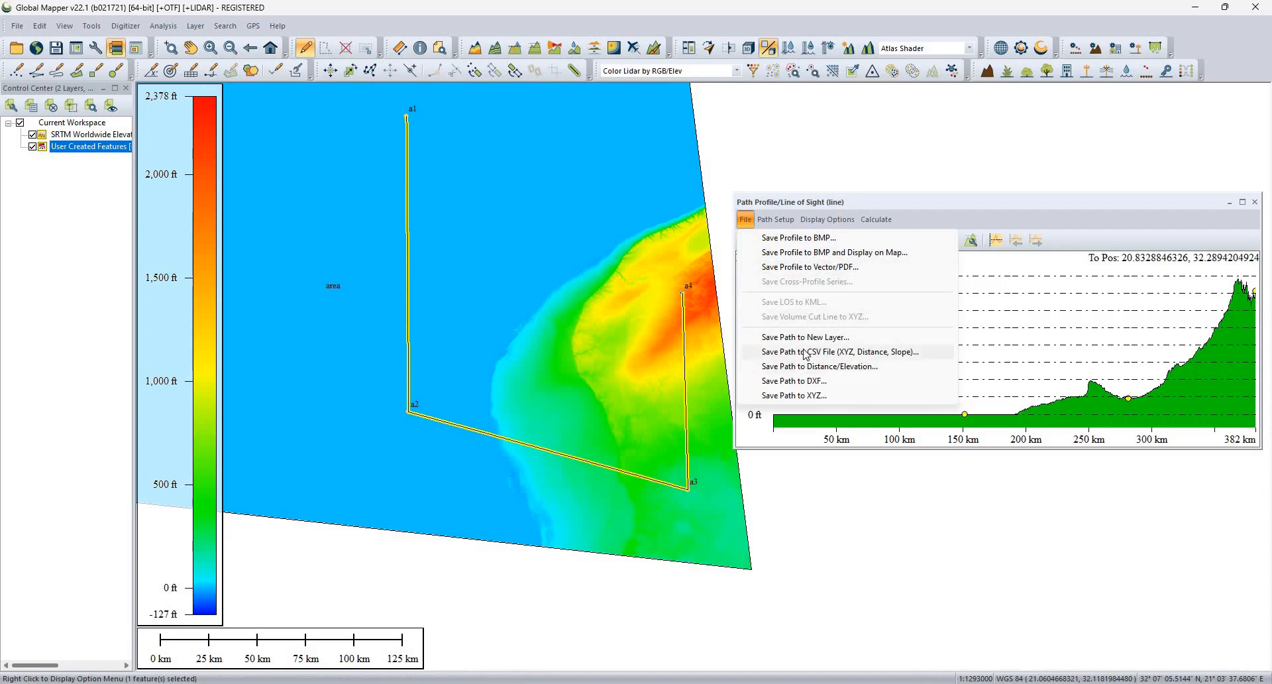
{"action": "left_click", "coordinate": [1254, 204]}
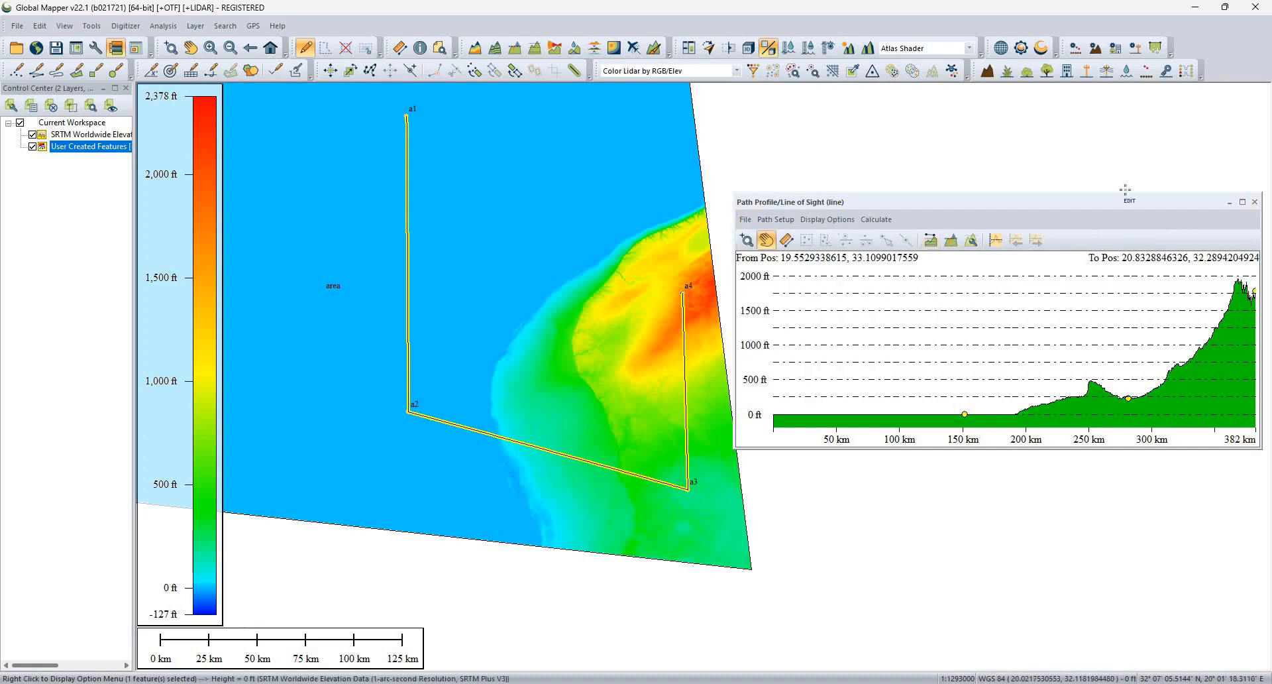
{"action": "left_click", "coordinate": [1254, 201]}
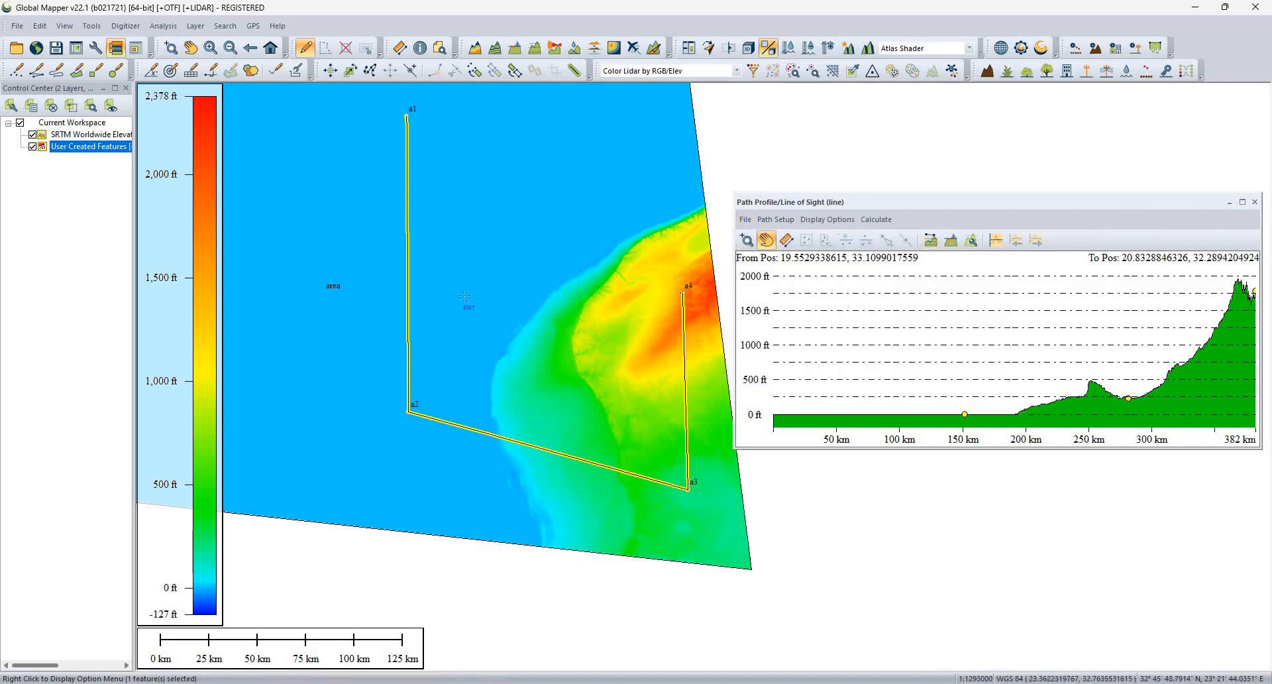
Create one rectangular buffer zone on both sides of the line at a fixed distance of 2 nautical miles
{"action": "right_click", "coordinate": [408, 293]}
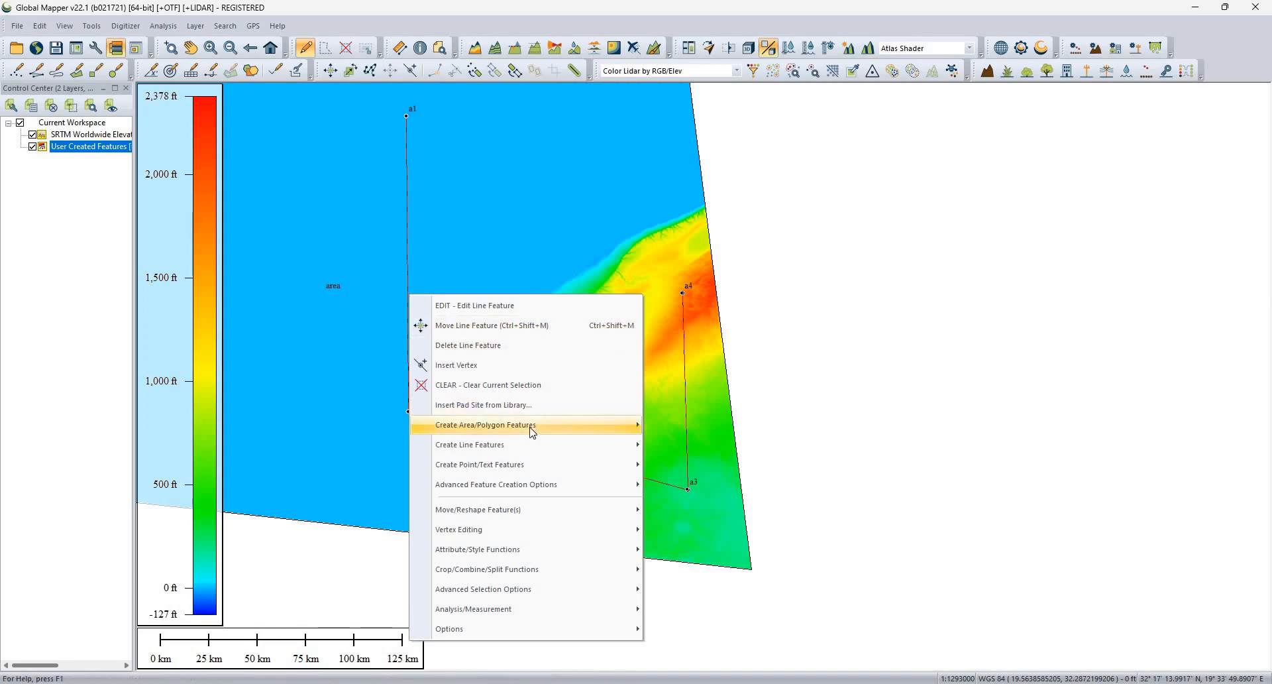
{"action": "mouse_move", "coordinate": [533, 432]}
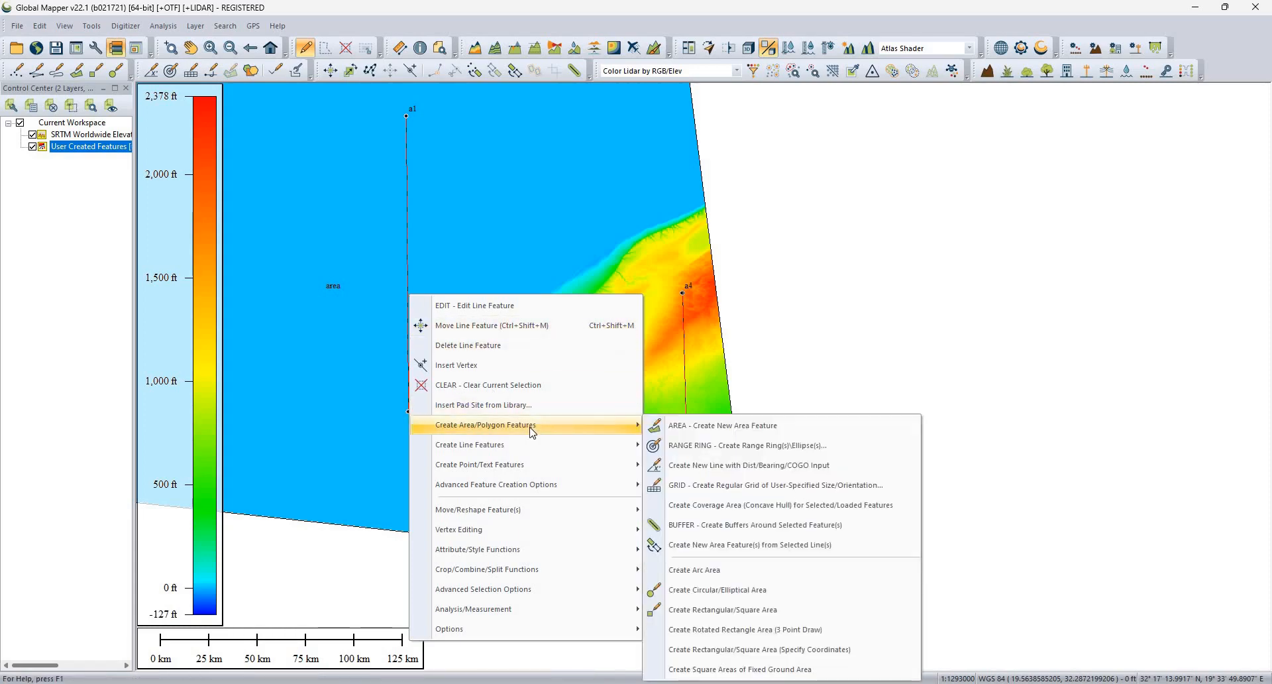
{"action": "left_click", "coordinate": [732, 525]}
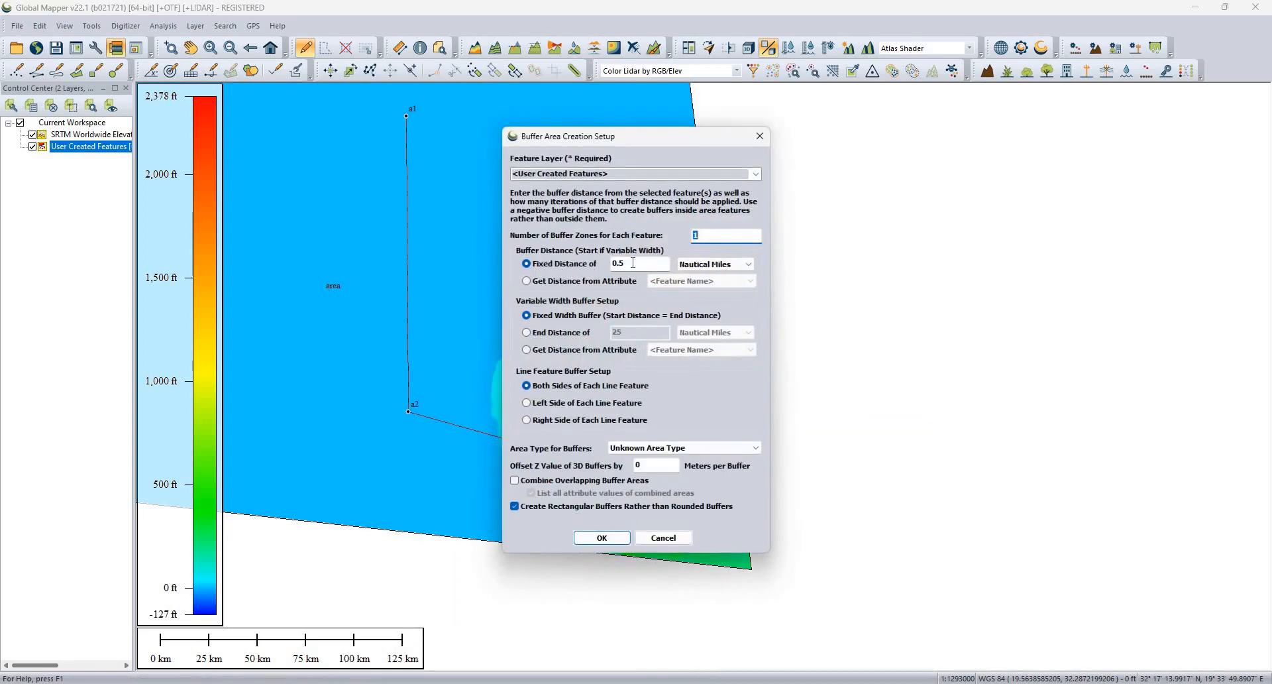
{"action": "key", "text": "Tab"}
{"action": "type", "text": "1"}
{"action": "type", "text": "2"}
{"action": "left_click", "coordinate": [618, 545]}
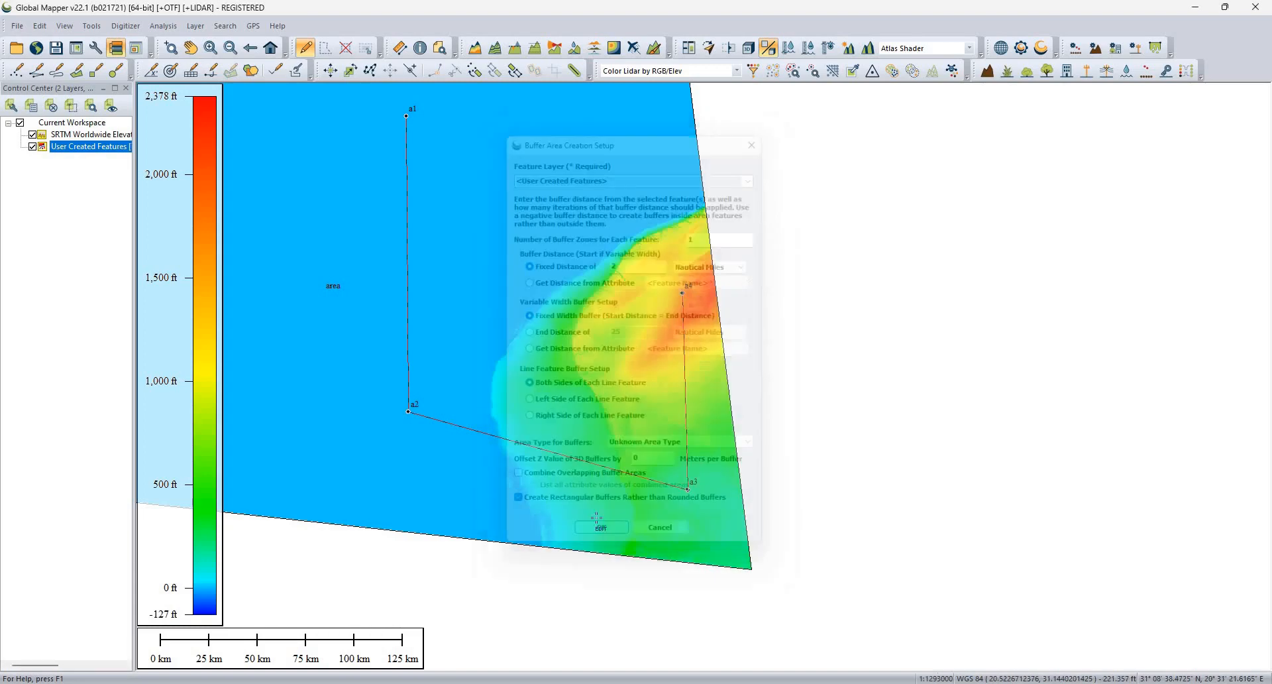
{"action": "left_click", "coordinate": [438, 236]}
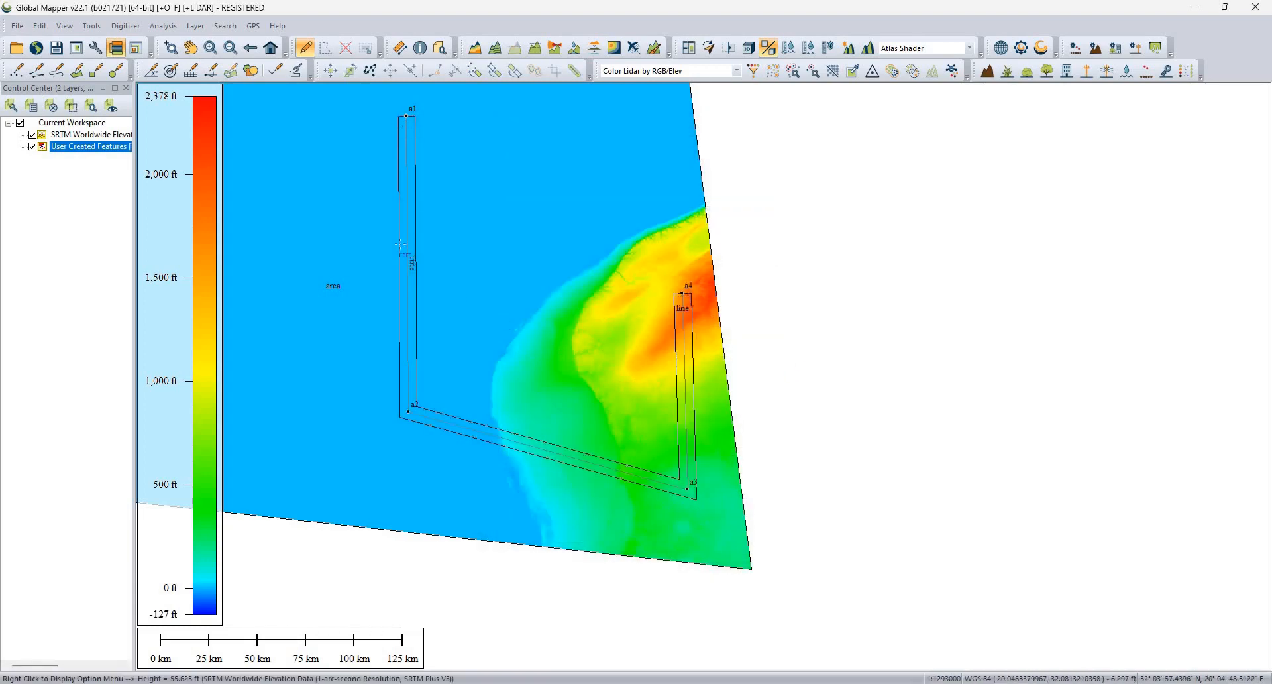
Calculate elevation/slope statistics for the buffer area around the line, creating point features at its minimum and maximum elevations
{"action": "left_click", "coordinate": [691, 449]}
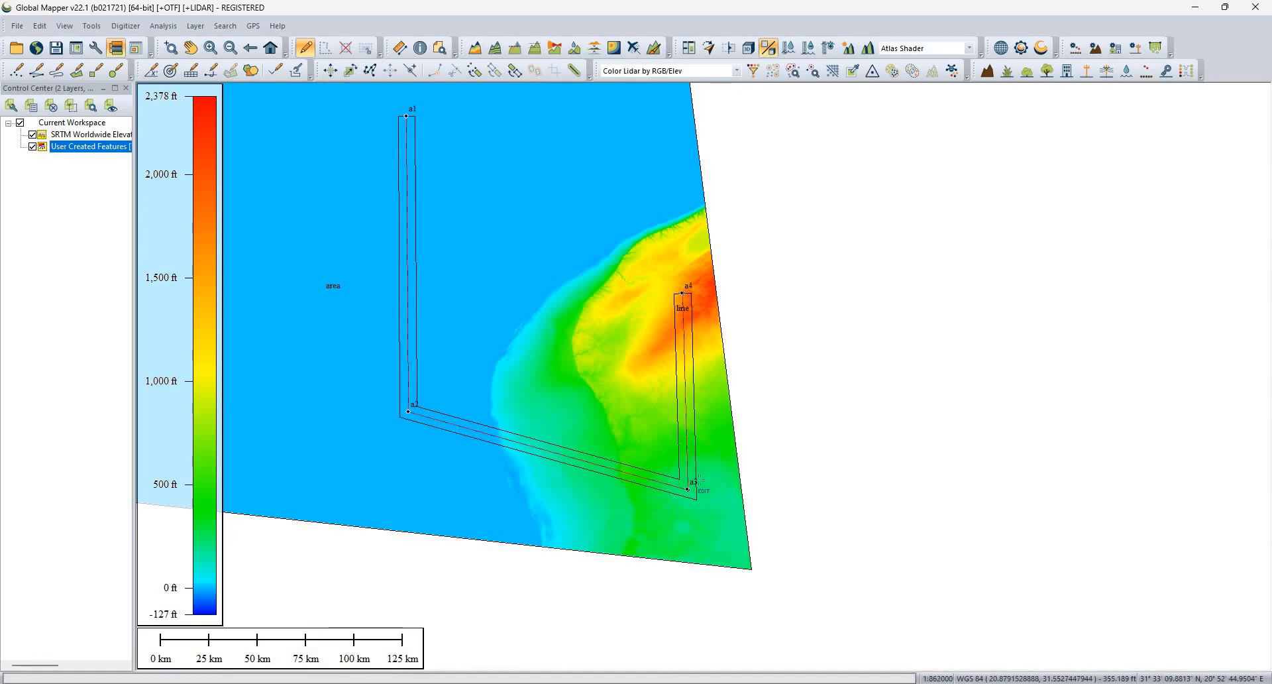
{"action": "scroll", "coordinate": [691, 449], "scroll_direction": "up", "scroll_amount": 1}
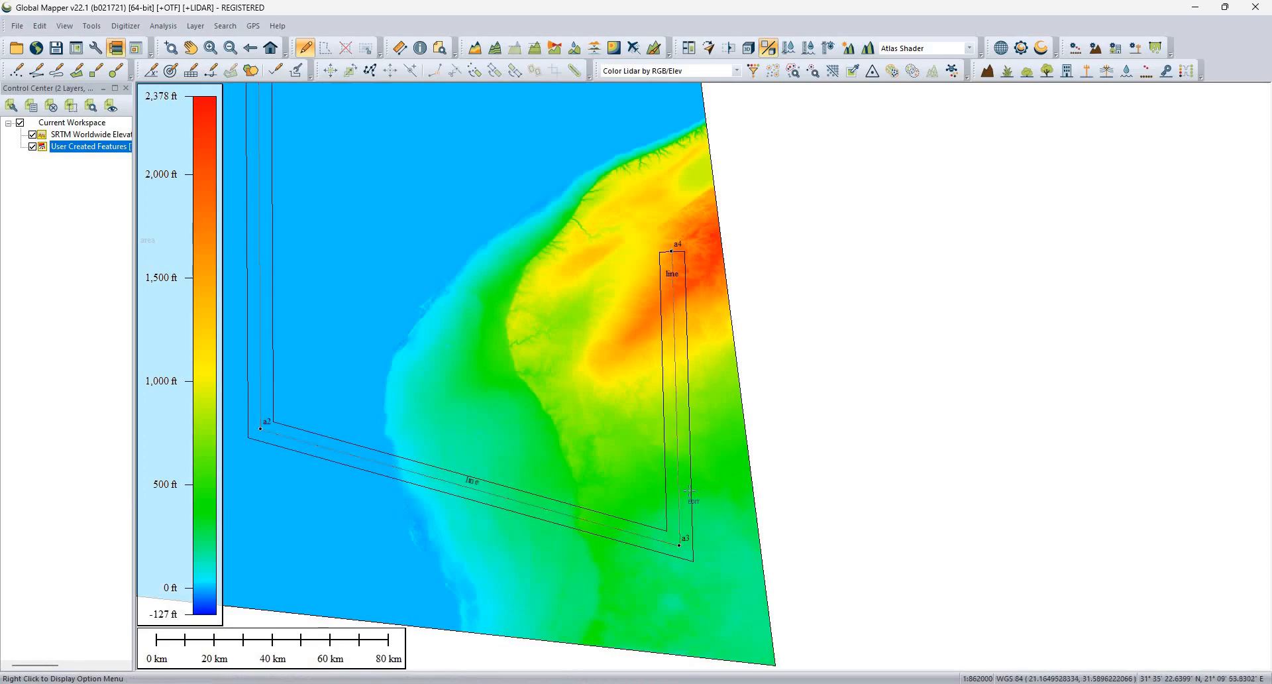
{"action": "left_click", "coordinate": [687, 485]}
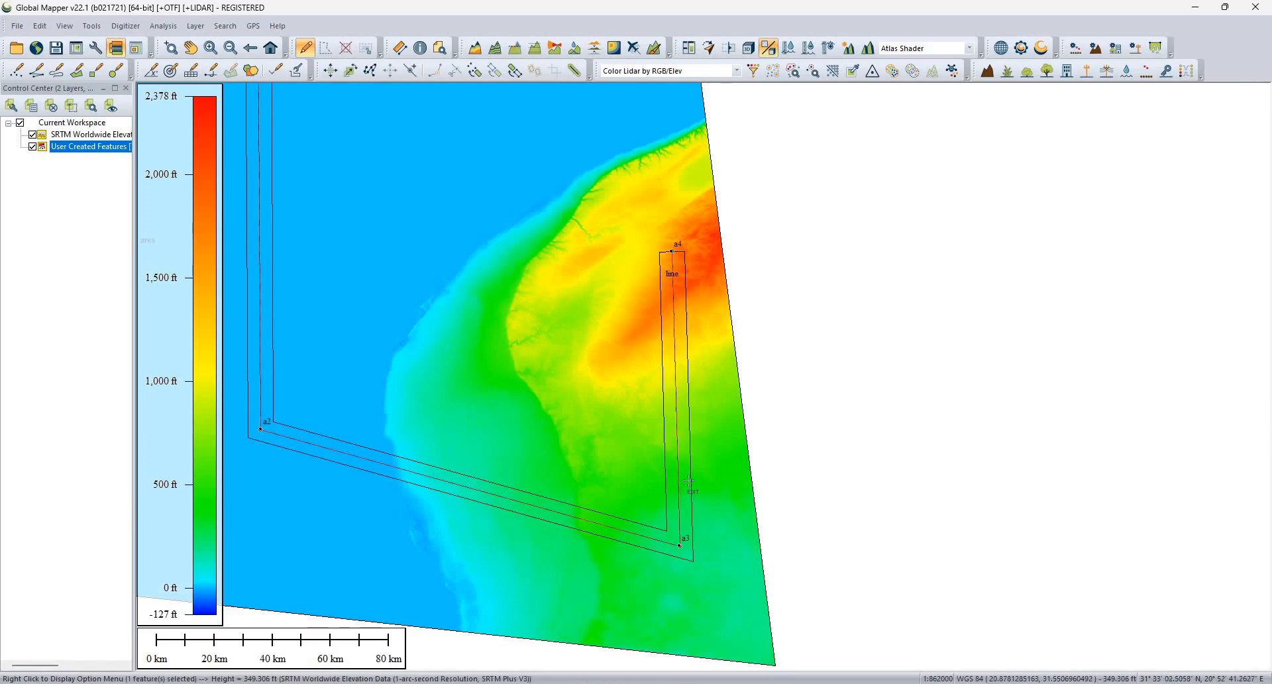
{"action": "left_click", "coordinate": [209, 56]}
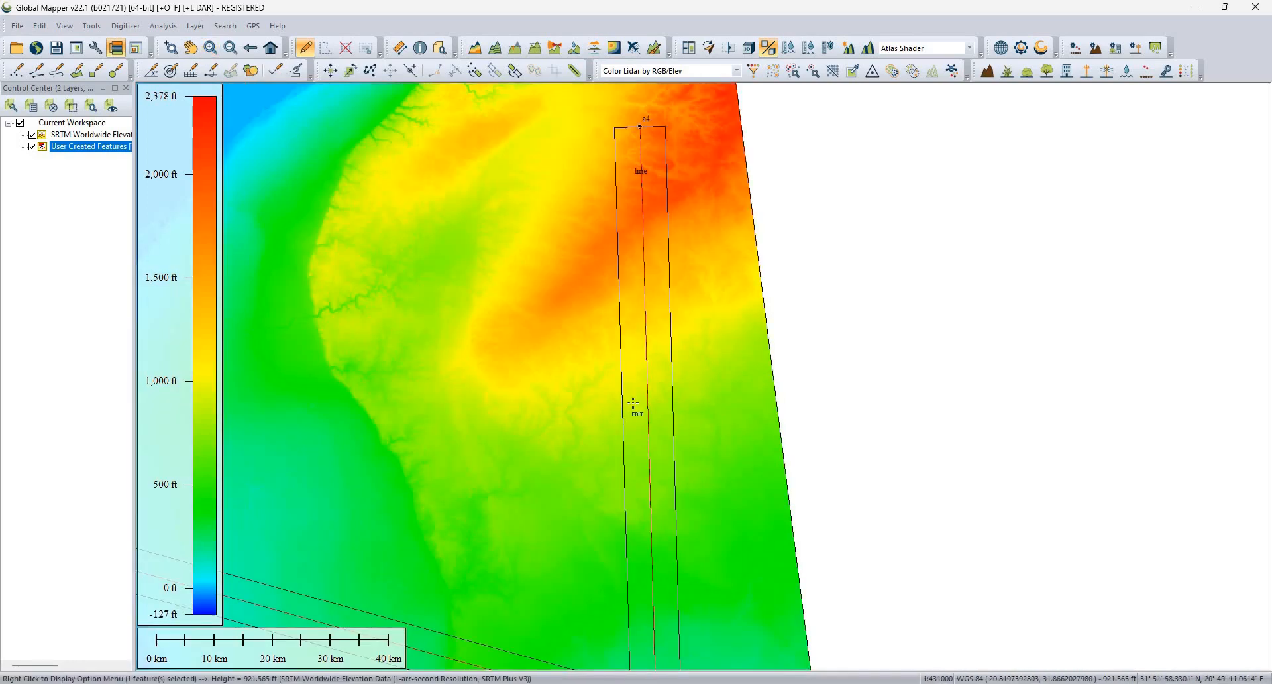
{"action": "left_click", "coordinate": [633, 404]}
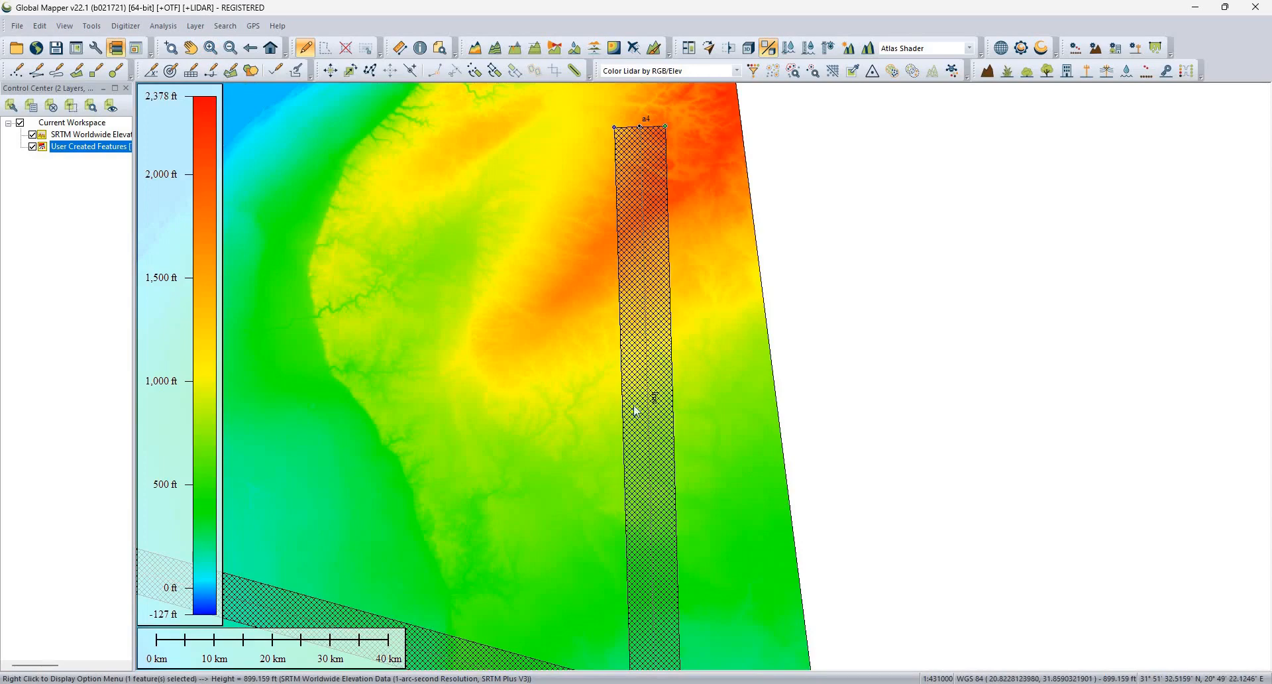
{"action": "right_click", "coordinate": [634, 407]}
{"action": "mouse_move", "coordinate": [718, 373]}
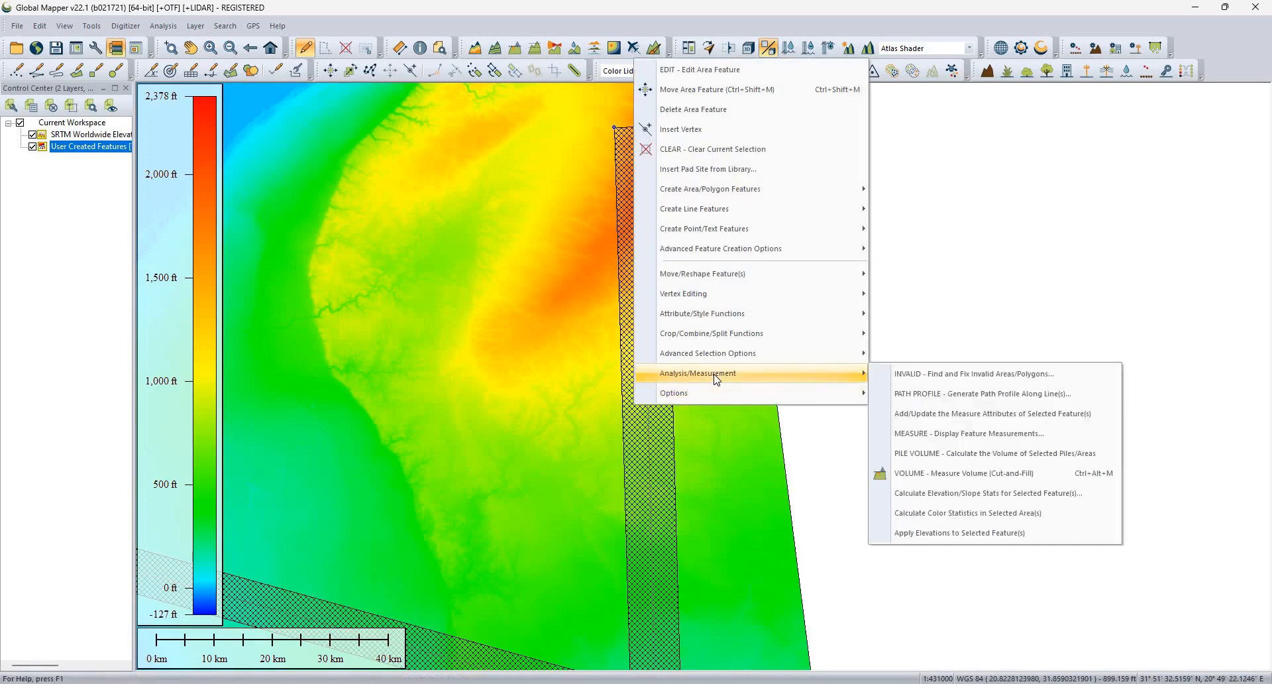
{"action": "left_click", "coordinate": [1018, 498]}
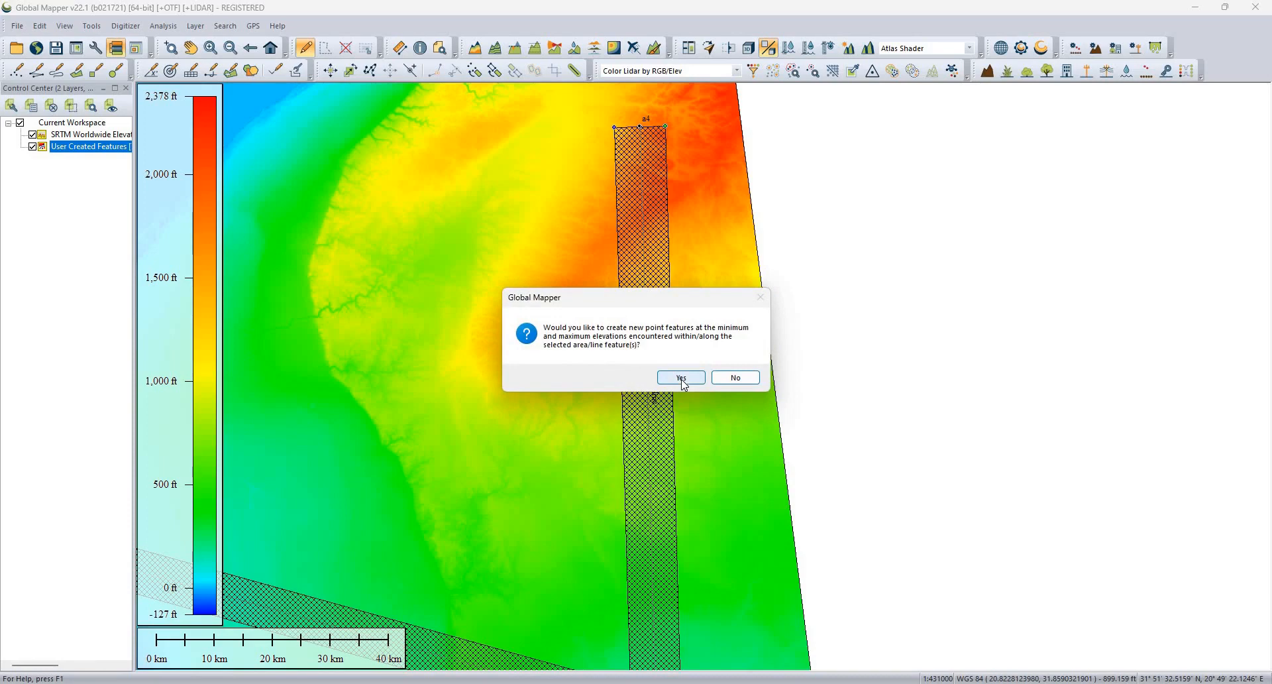
{"action": "left_click", "coordinate": [681, 378]}
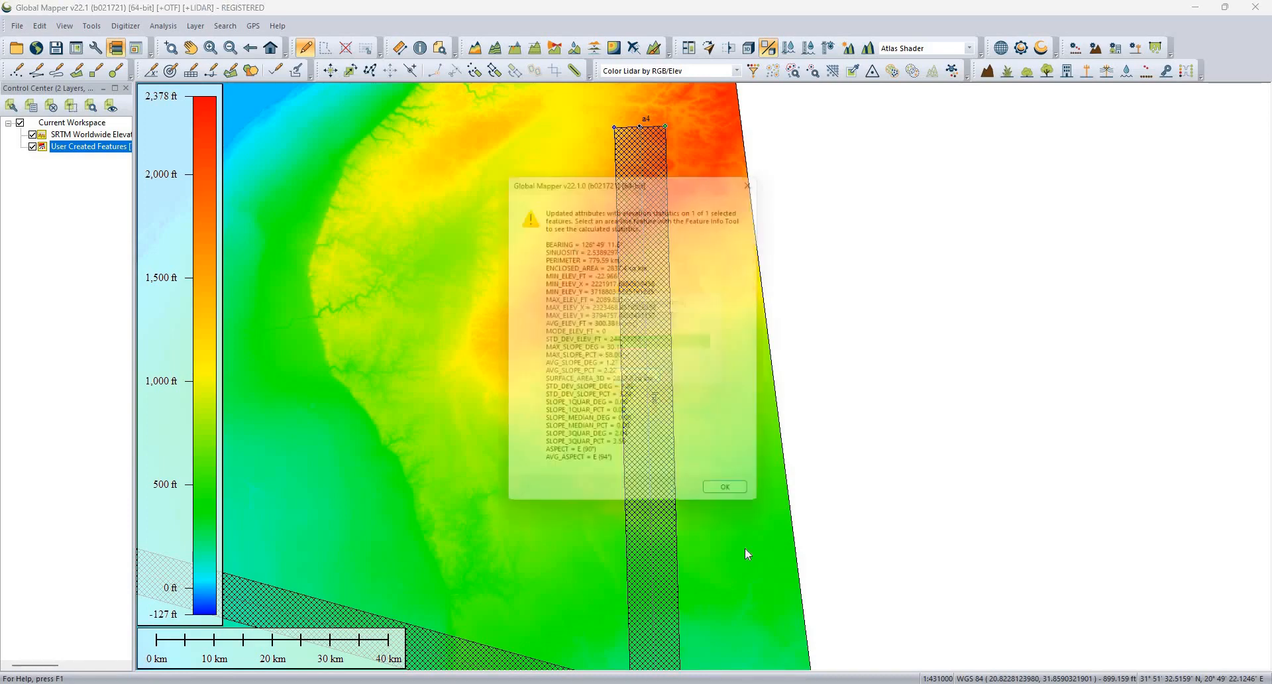
{"action": "left_click", "coordinate": [753, 505]}
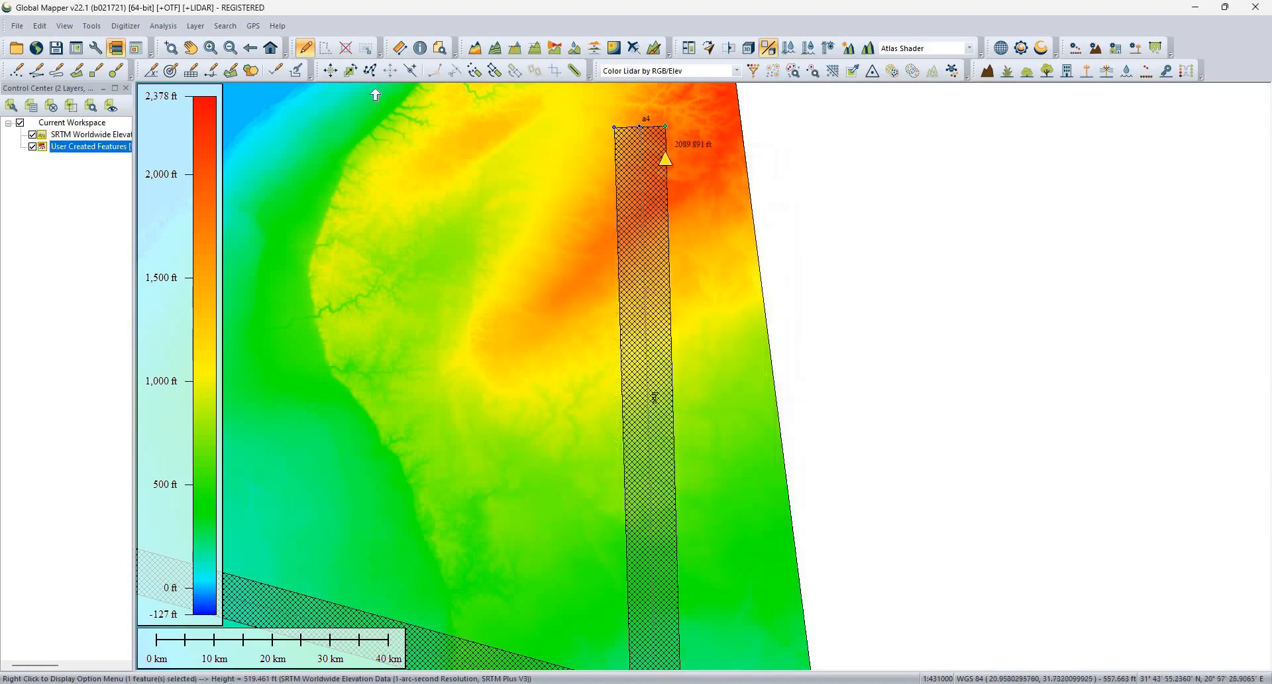
{"action": "left_click", "coordinate": [231, 49]}
{"action": "left_click", "coordinate": [231, 49]}
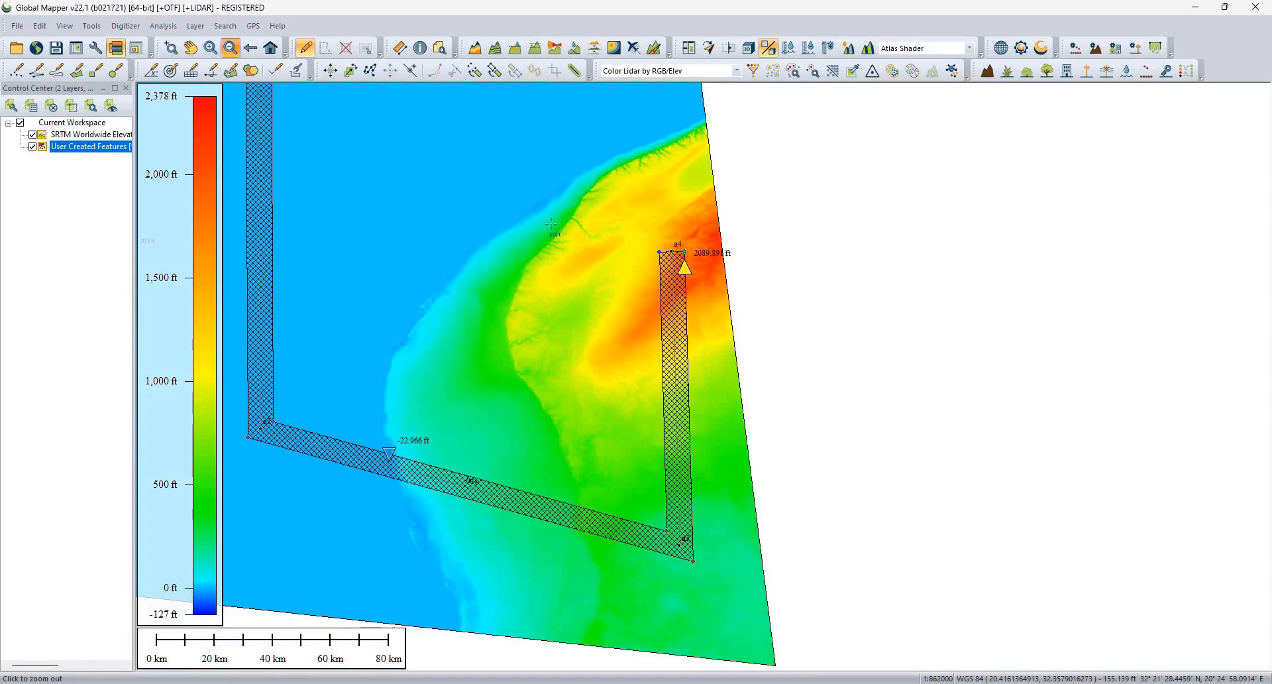
{"action": "left_click", "coordinate": [689, 329]}
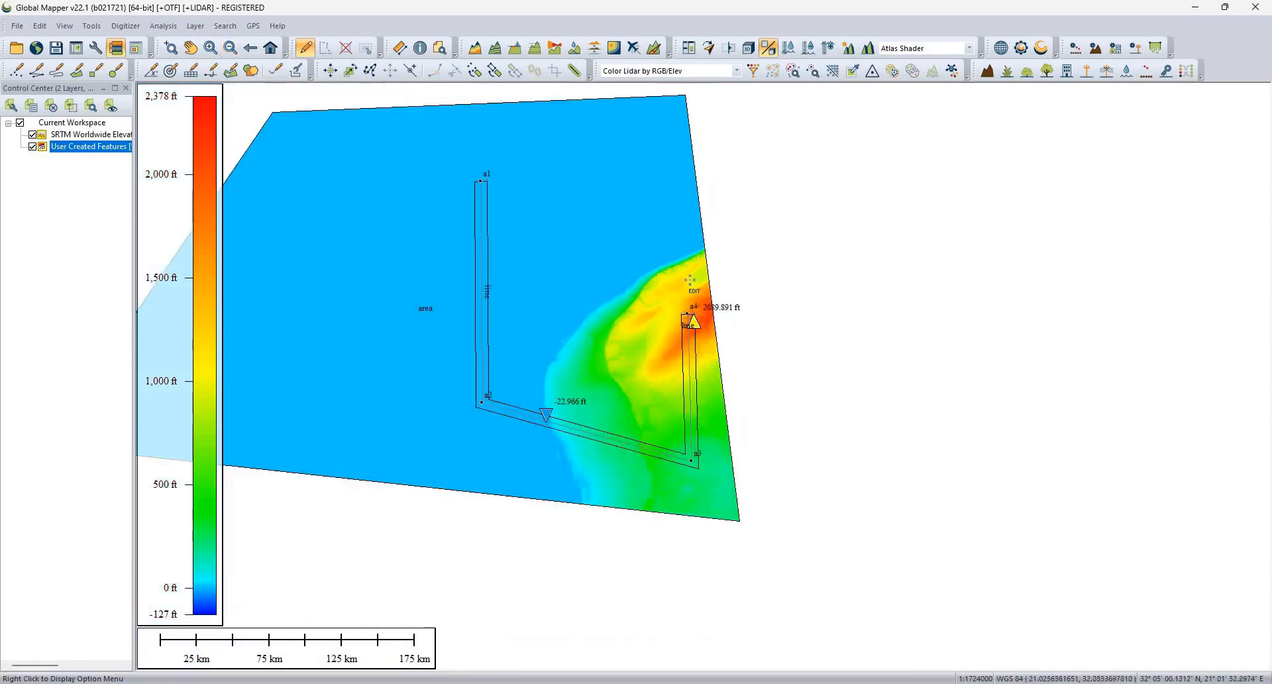